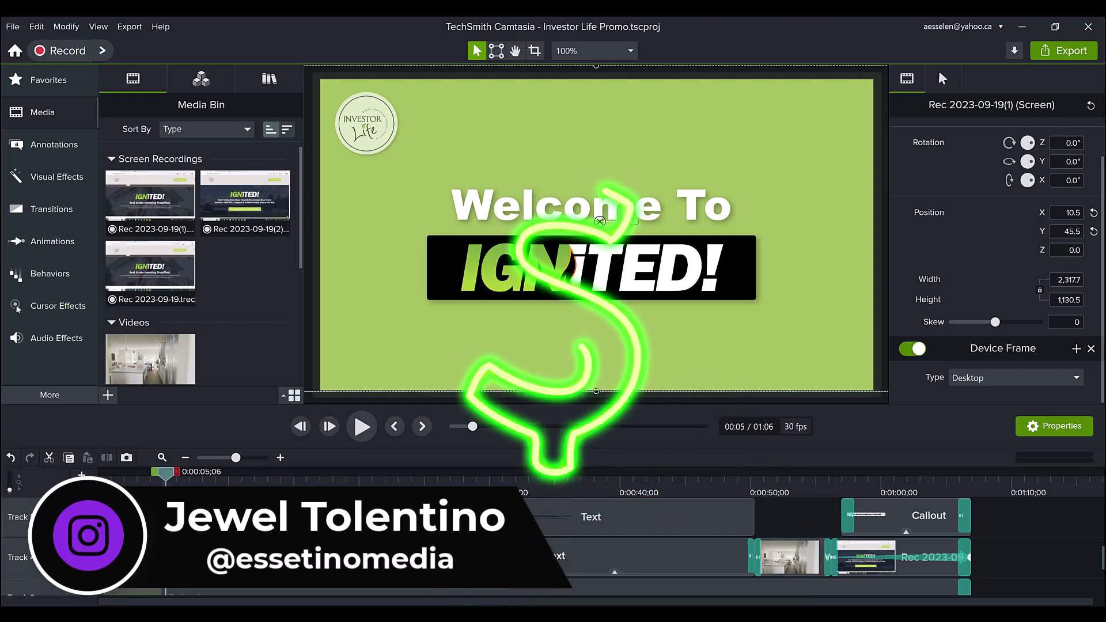
# Clear the current clip selection and scroll through the timeline tracks.
pyautogui.click(352, 589)
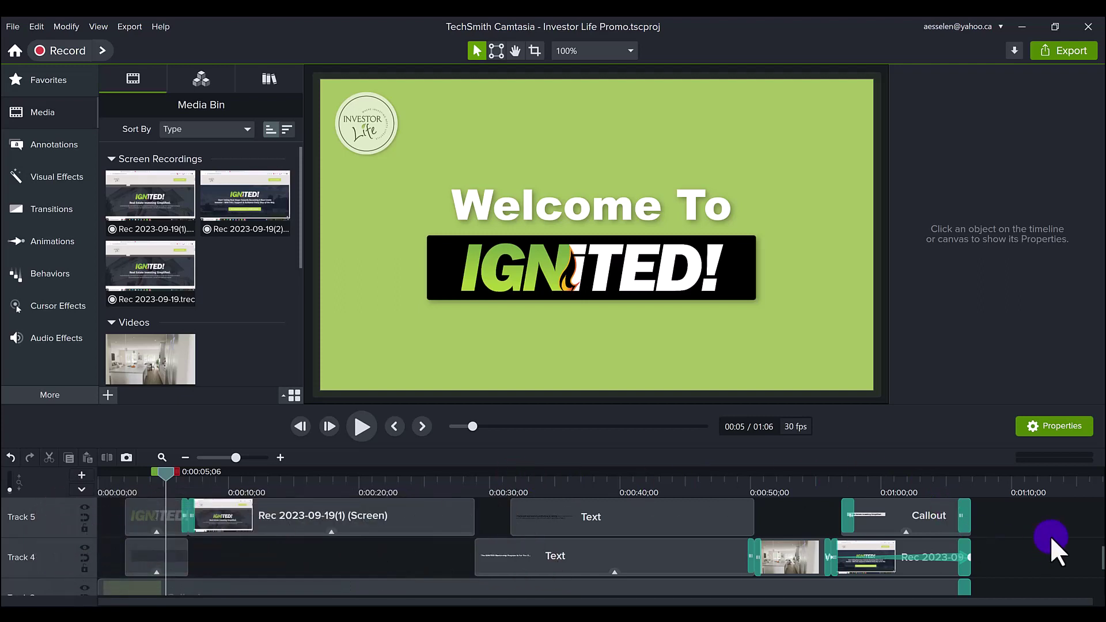
pyautogui.scroll(-3, 1050, 535)
pyautogui.scroll(5, 1051, 534)
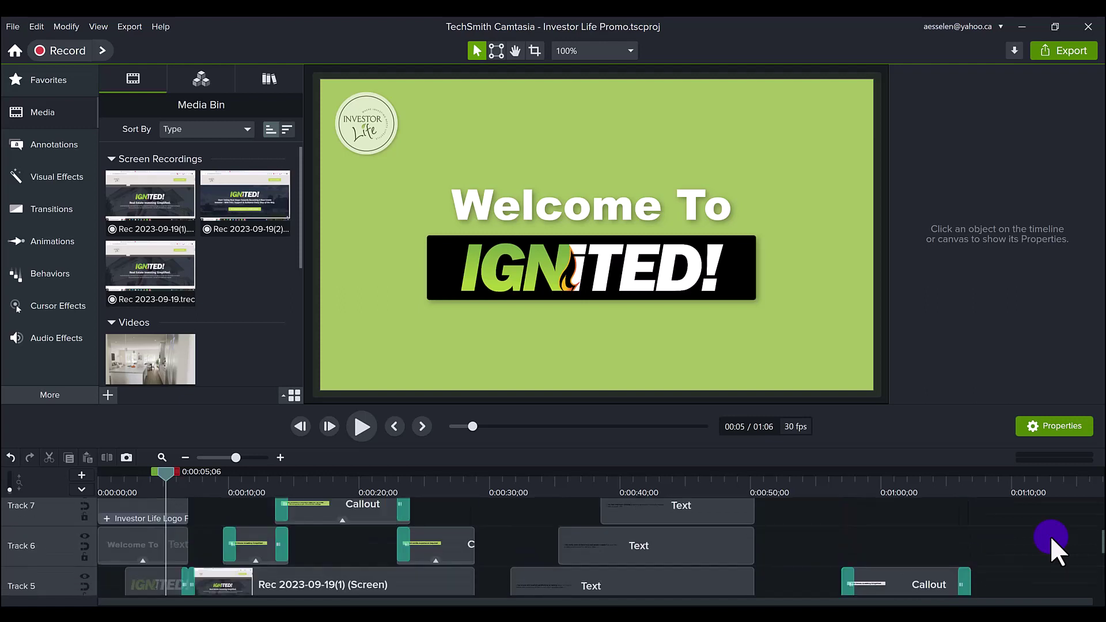
pyautogui.scroll(-3, 1050, 536)
pyautogui.scroll(5, 1050, 535)
pyautogui.scroll(-2, 1051, 535)
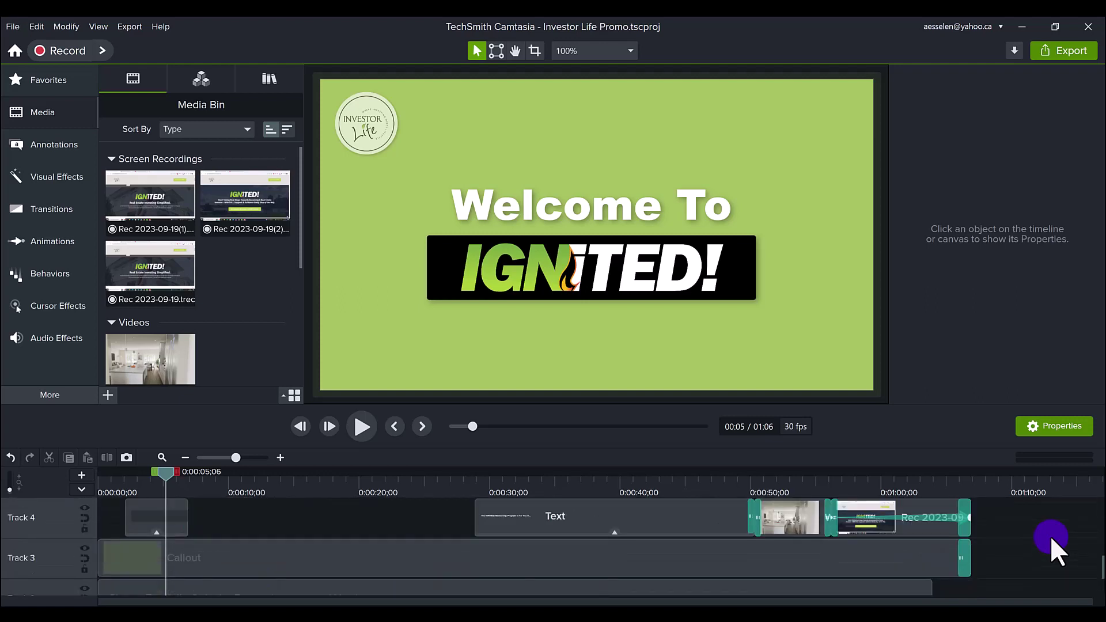
pyautogui.scroll(-2, 1050, 534)
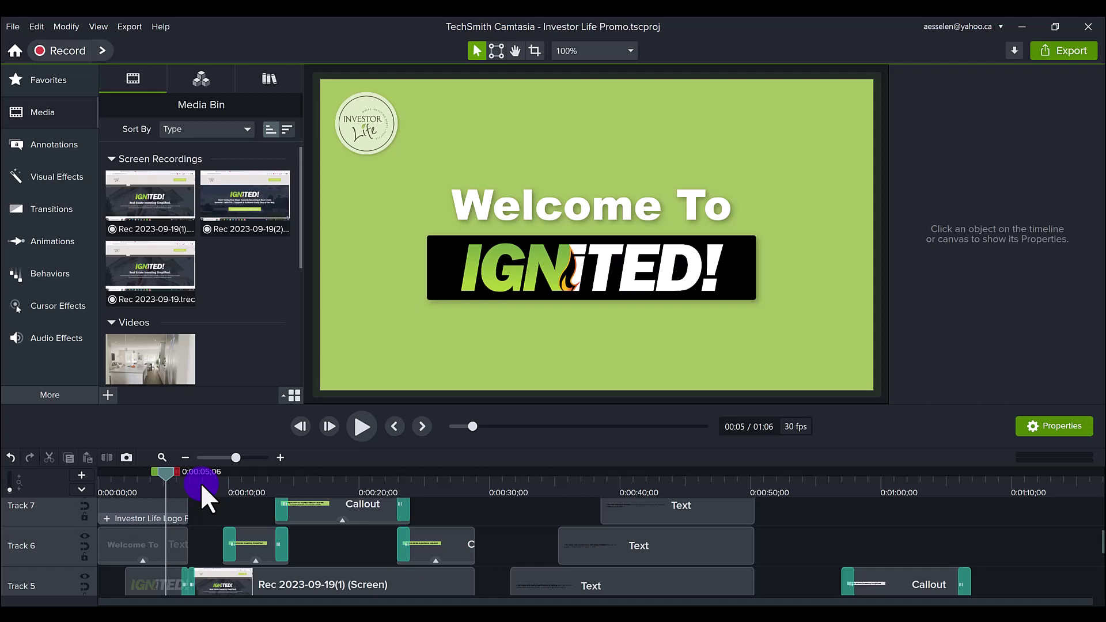
# Select the instrumental music clip on Track 2 to show its gain and loudness properties.
pyautogui.scroll(-5, 230, 562)
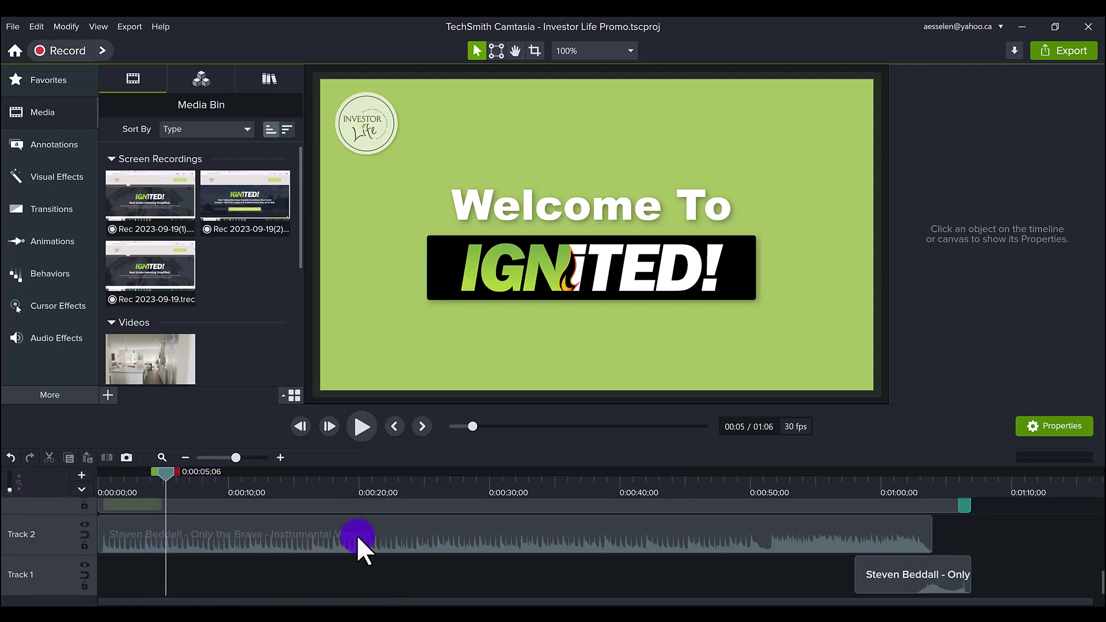
pyautogui.scroll(6, 357, 535)
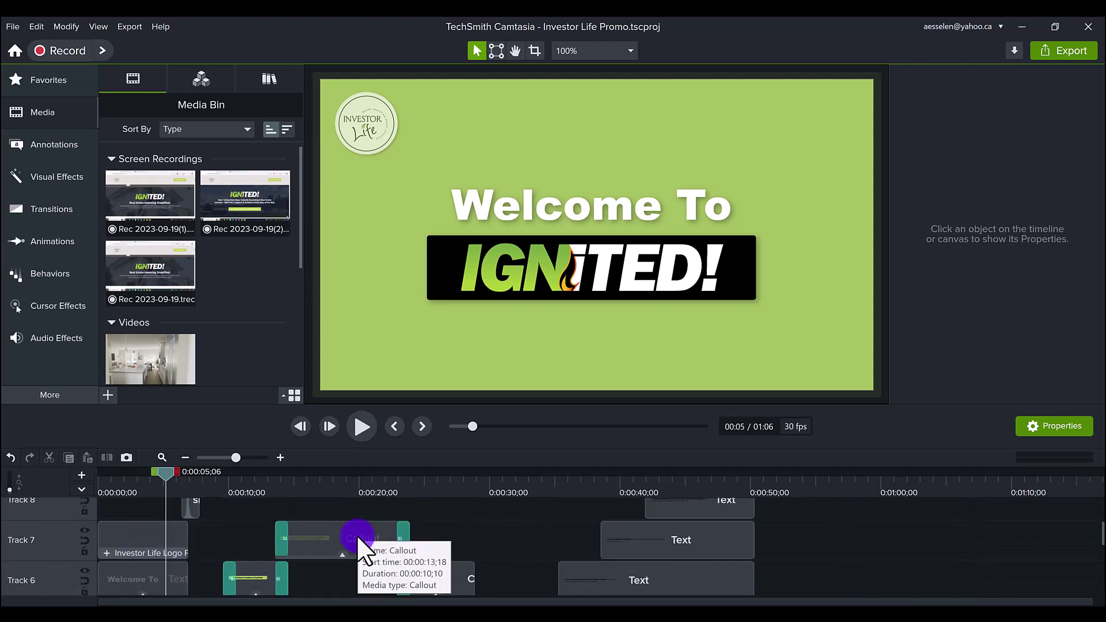
pyautogui.scroll(-1, 356, 535)
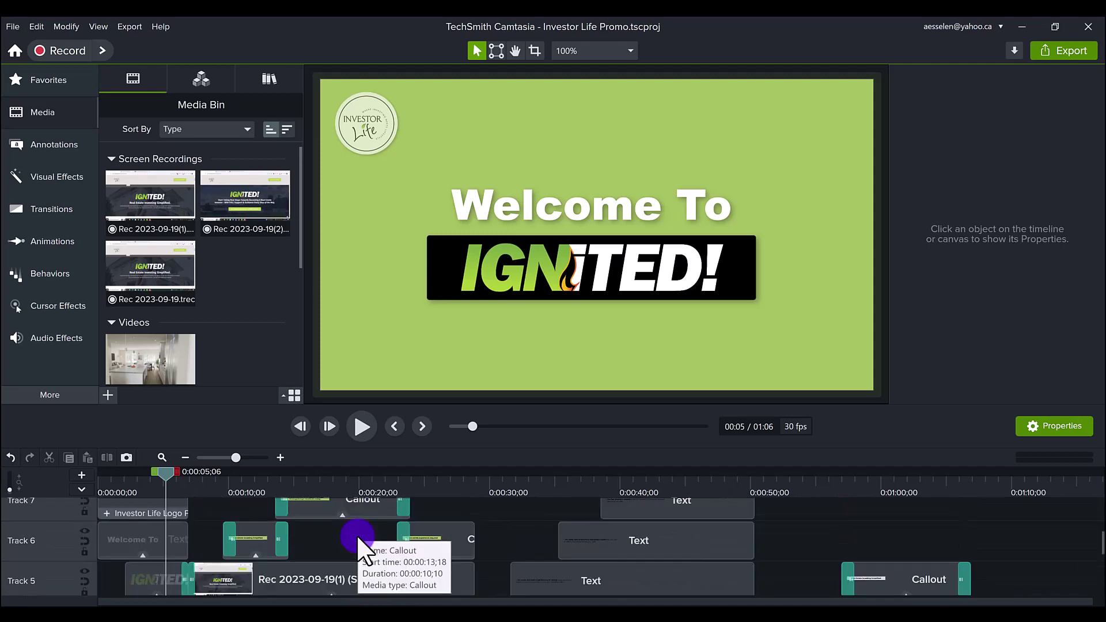
pyautogui.scroll(-5, 357, 535)
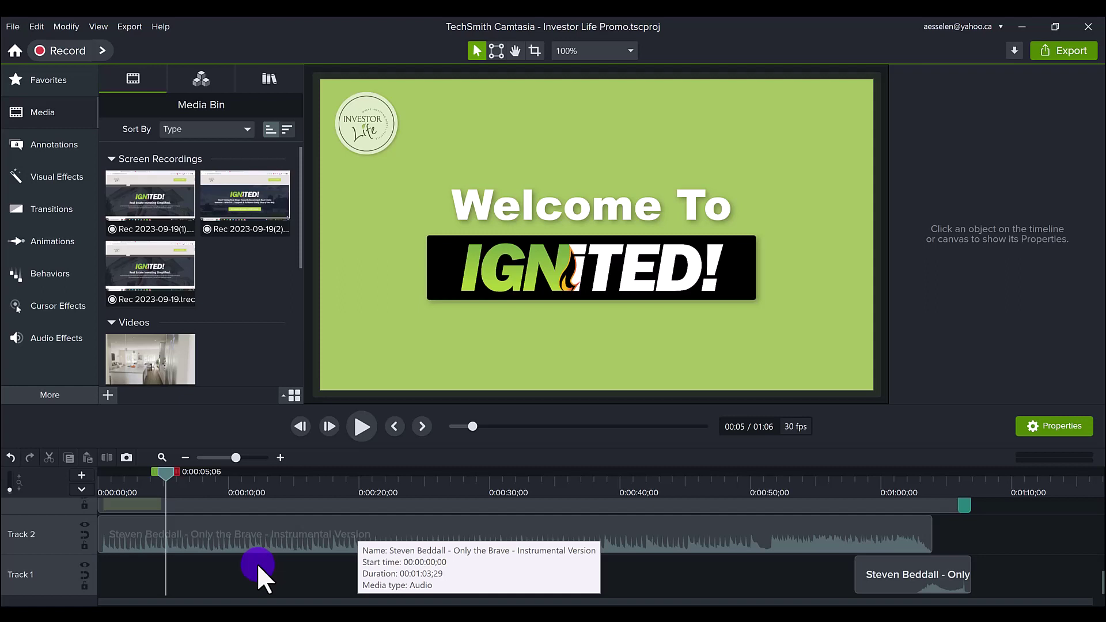
pyautogui.click(193, 528)
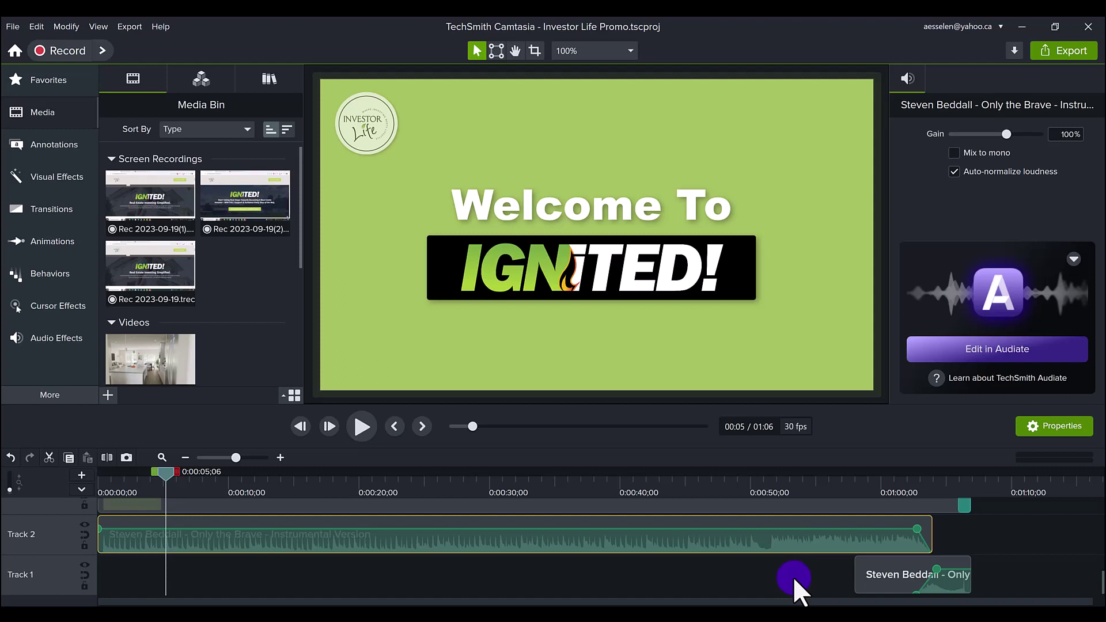
# Nudge the playhead back and add a volume point on the closing audio clip.
pyautogui.click(941, 530)
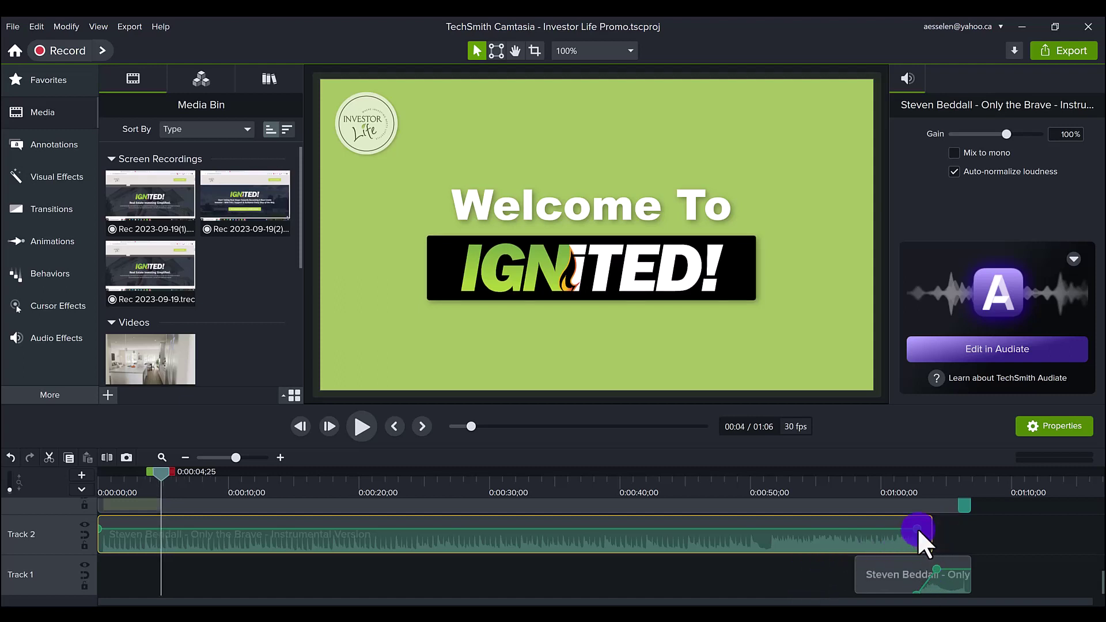
pyautogui.click(939, 573)
pyautogui.click(918, 529)
pyautogui.click(913, 522)
pyautogui.click(937, 570)
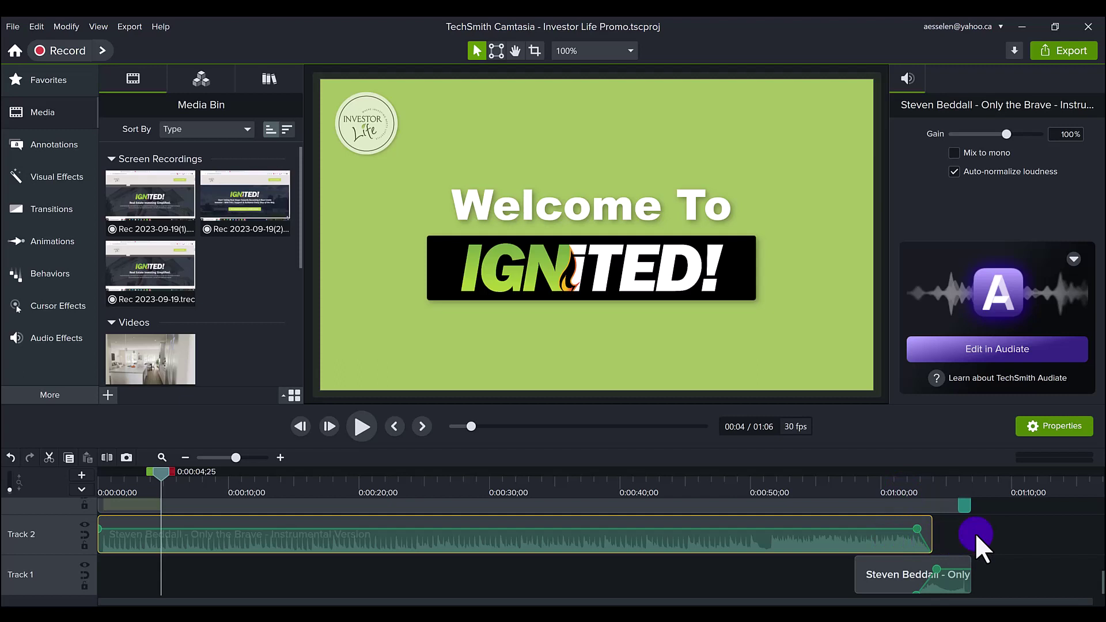
pyautogui.scroll(5, 1091, 545)
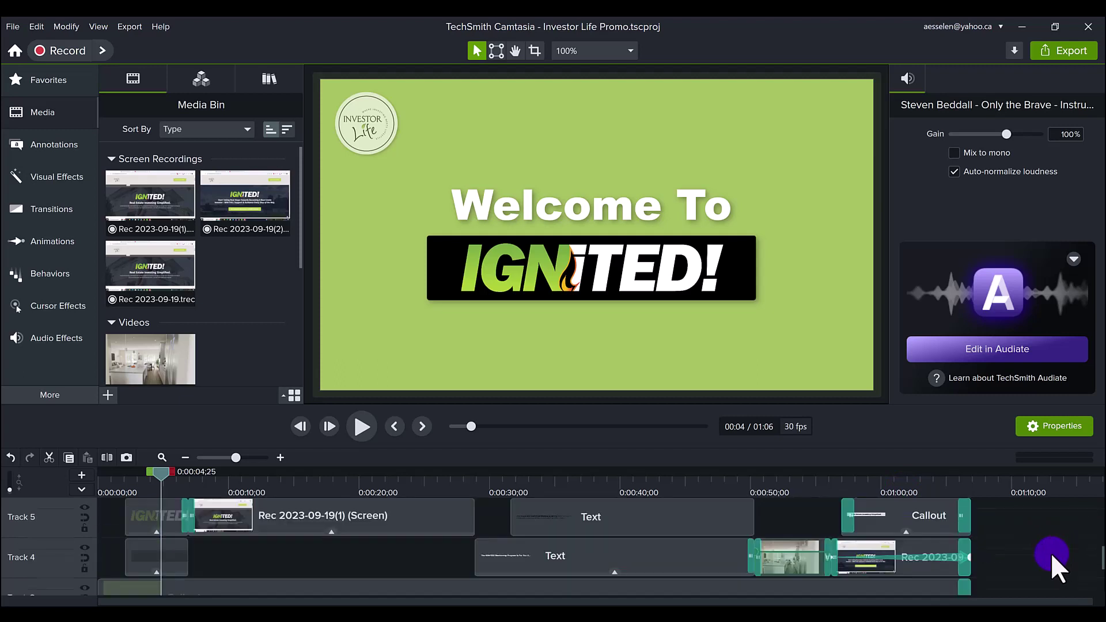
# Scrub to the final IGNiTED! slide, rewind to about 0:58 and play the fading ending.
pyautogui.click(971, 485)
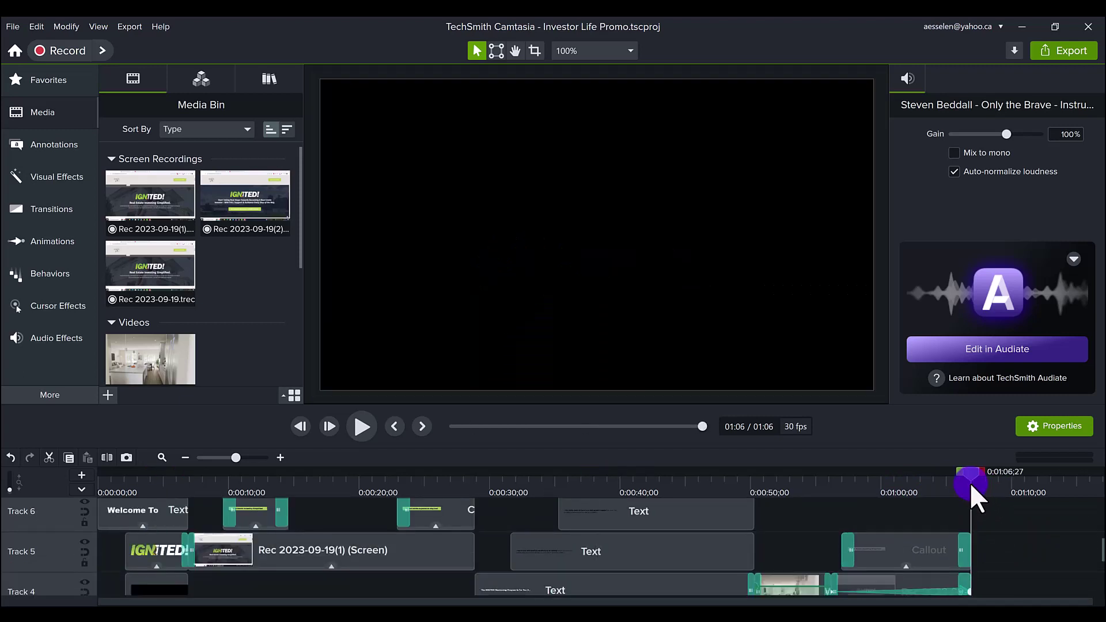
pyautogui.moveTo(969, 481); pyautogui.dragTo(976, 483)
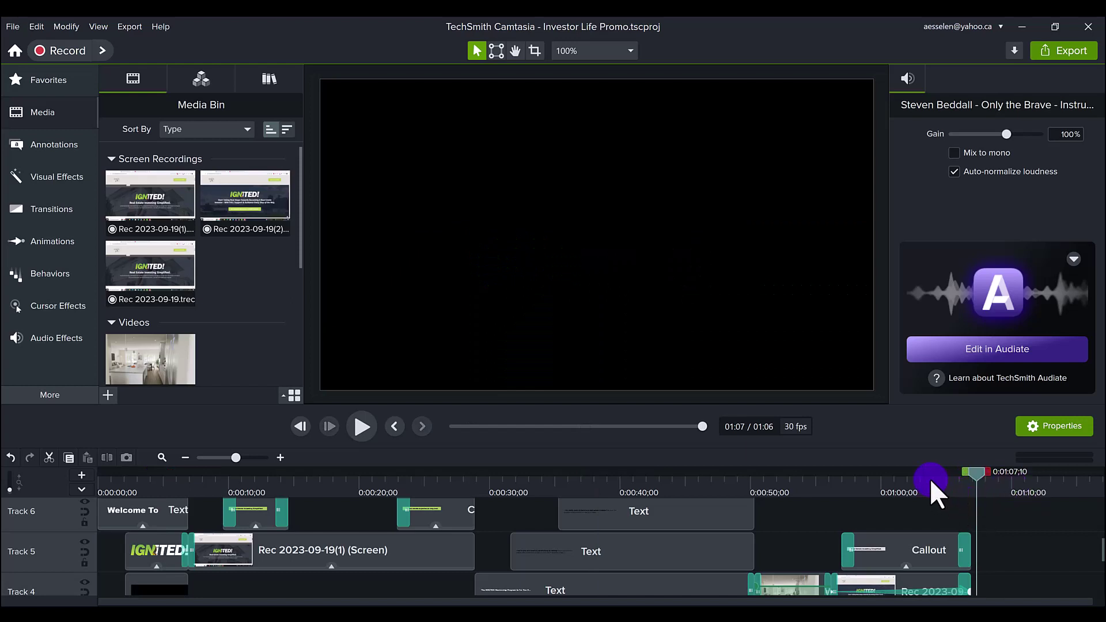
pyautogui.moveTo(930, 478); pyautogui.dragTo(953, 494)
pyautogui.scroll(-1, 934, 535)
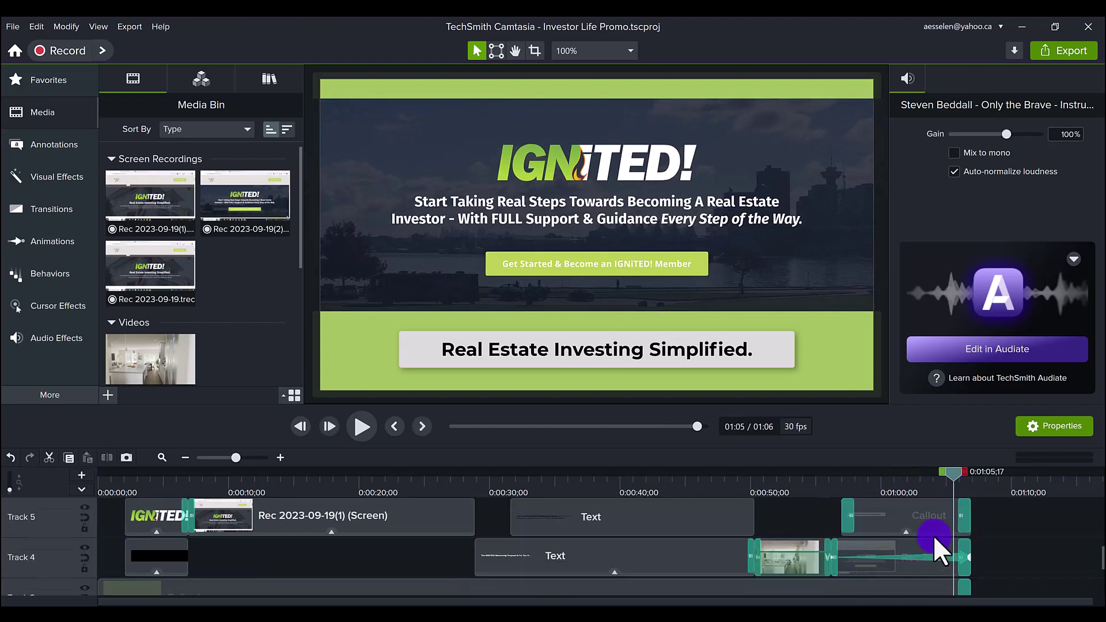
pyautogui.scroll(-3, 933, 536)
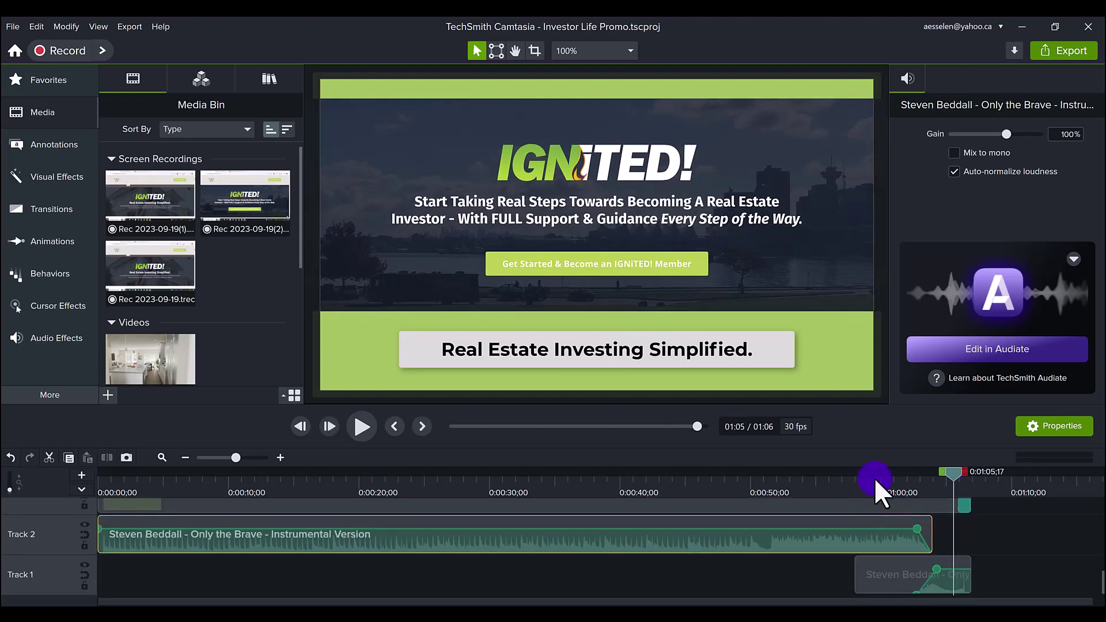
pyautogui.moveTo(876, 480); pyautogui.dragTo(865, 491)
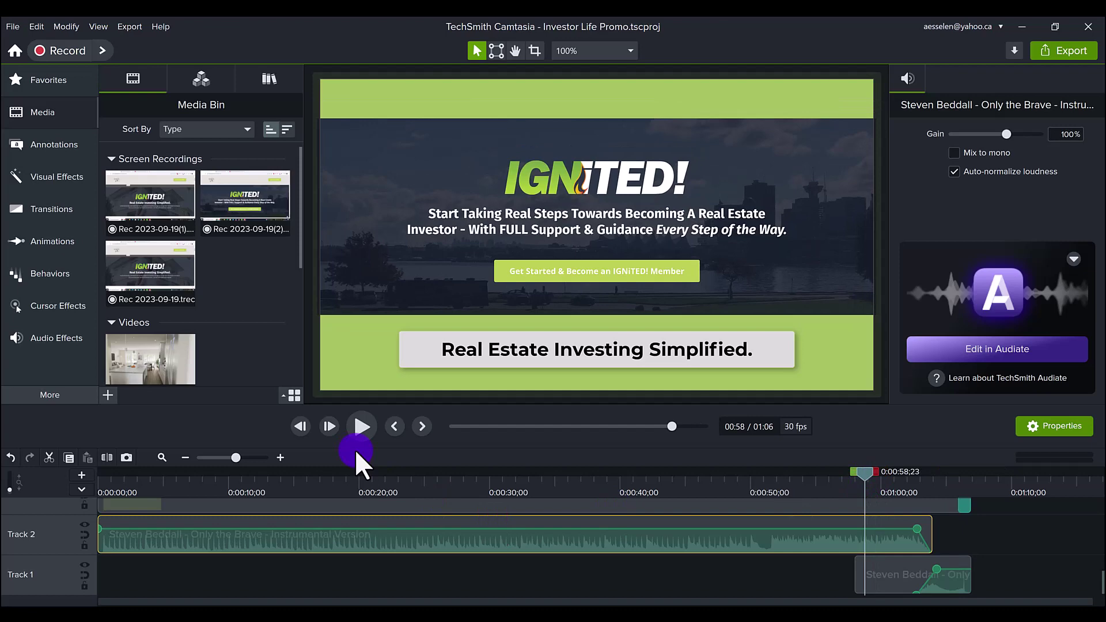
pyautogui.click(360, 426)
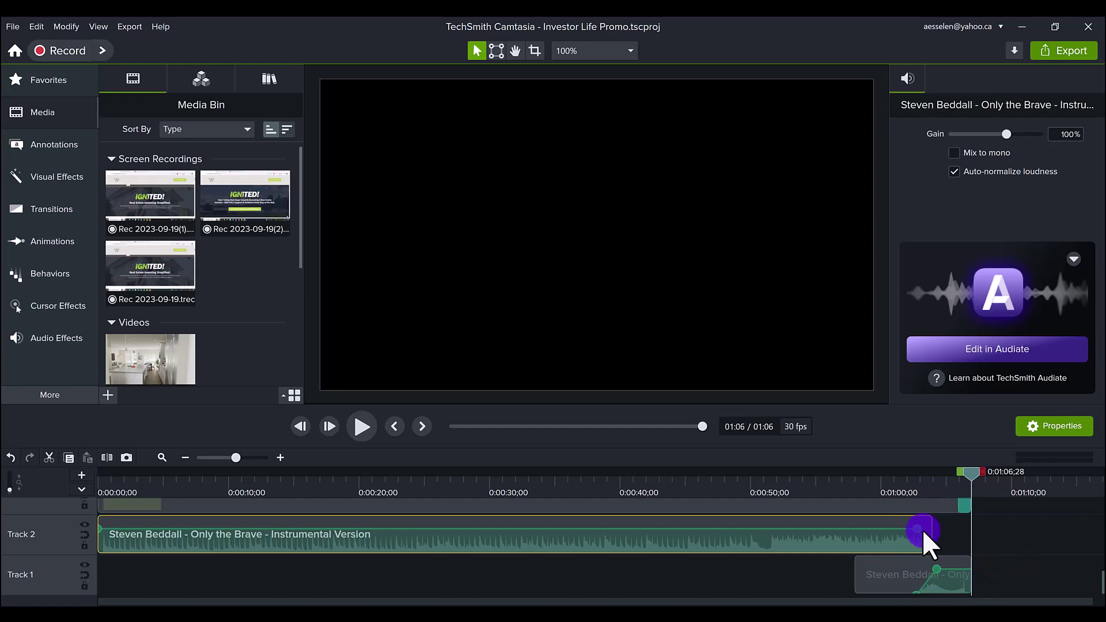
pyautogui.moveTo(923, 529); pyautogui.dragTo(905, 523)
# Select the green background Callout clip on Track 3 with the playhead at 0:00.
pyautogui.scroll(2, 548, 554)
pyautogui.click(534, 561)
pyautogui.click(371, 480)
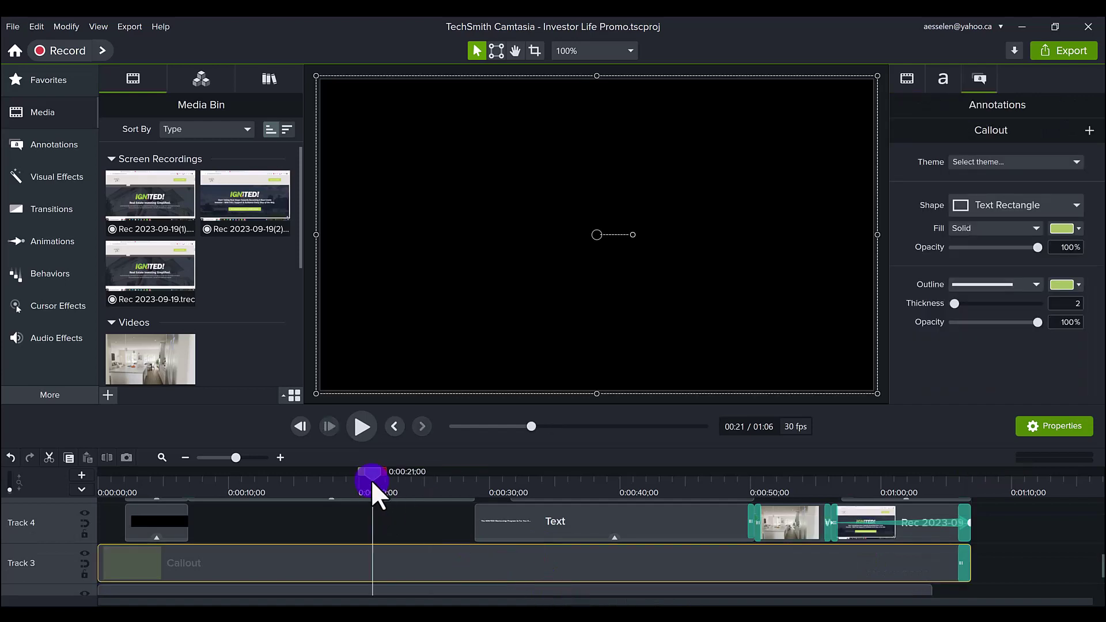
pyautogui.click(115, 484)
pyautogui.click(134, 564)
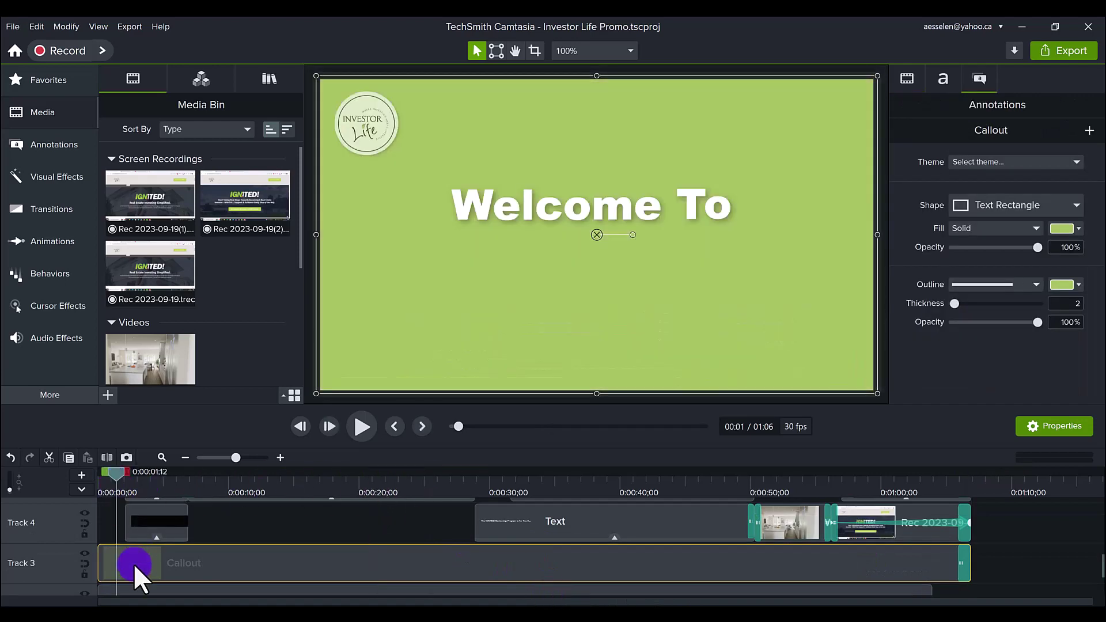
pyautogui.scroll(1, 212, 567)
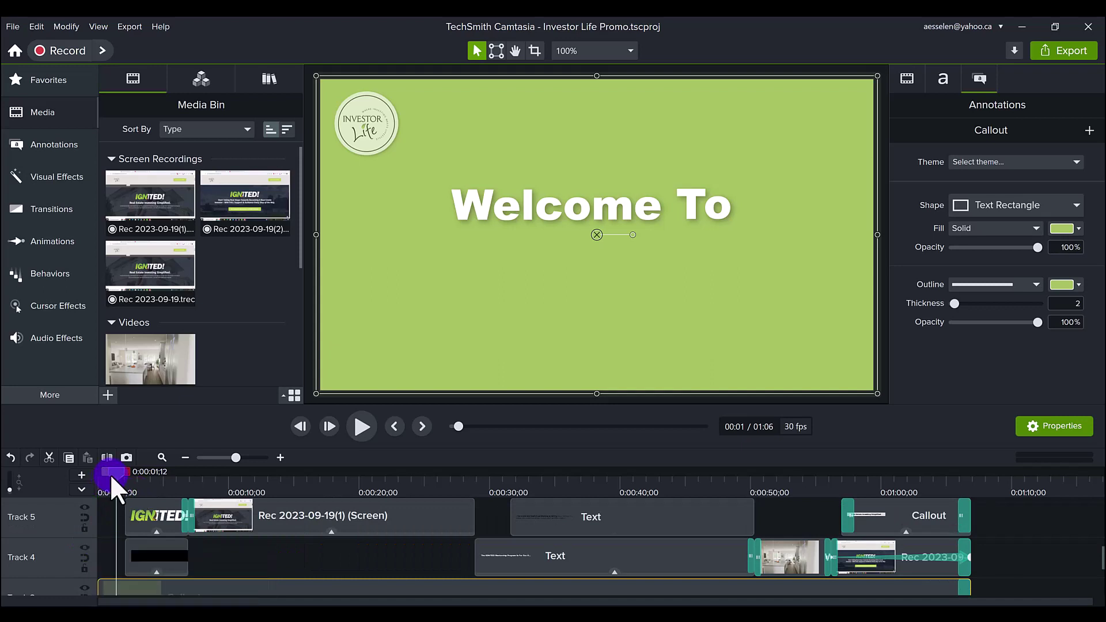
pyautogui.scroll(2, 139, 513)
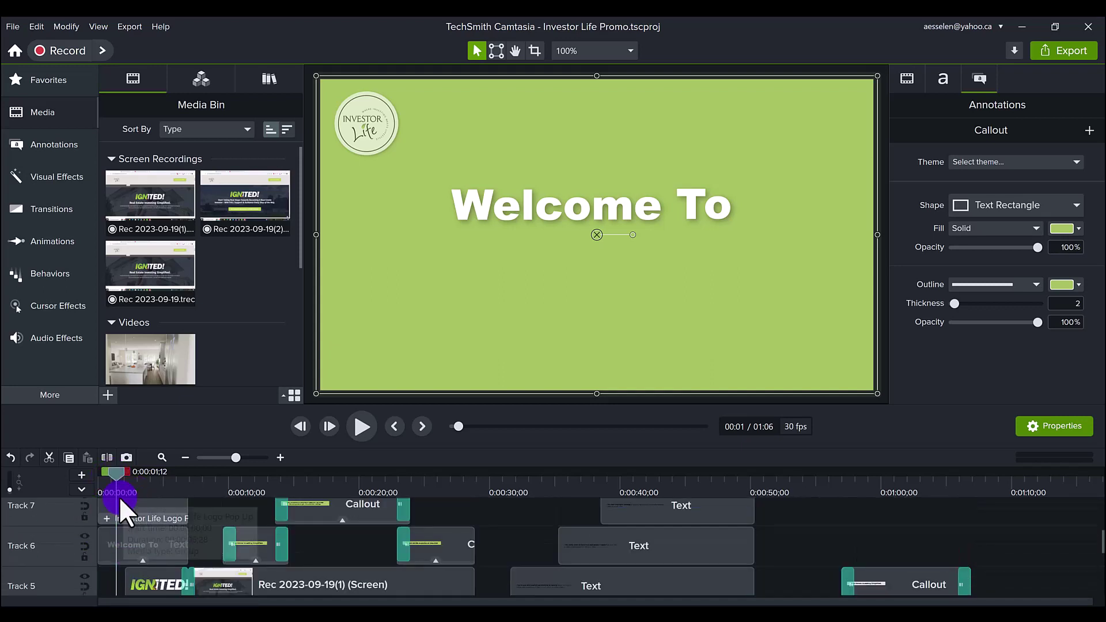
pyautogui.scroll(-3, 122, 513)
# Scrub from the IGNiTED! banner past the mentorship slide to the end, then deselect the callout.
pyautogui.click(159, 484)
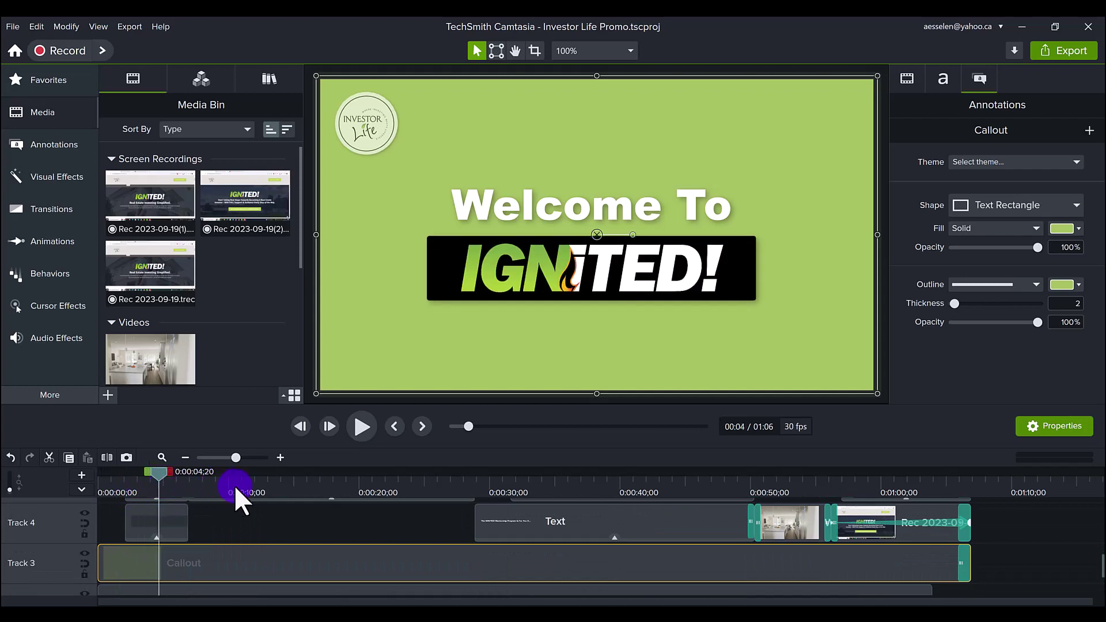
pyautogui.moveTo(236, 488); pyautogui.dragTo(277, 508)
pyautogui.moveTo(478, 515); pyautogui.dragTo(884, 518)
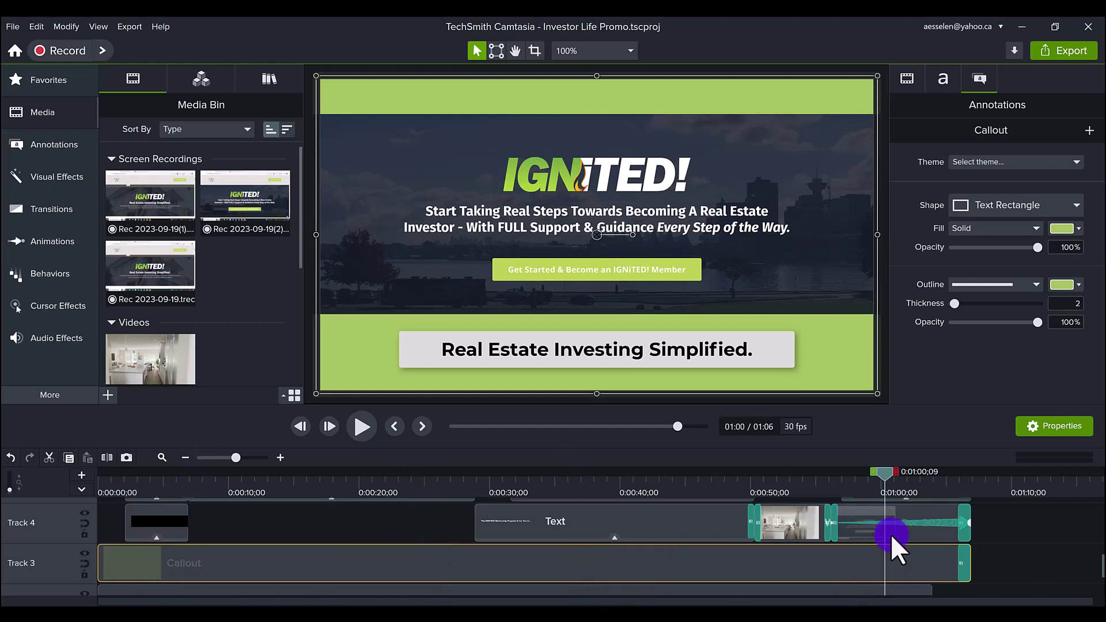
pyautogui.click(406, 523)
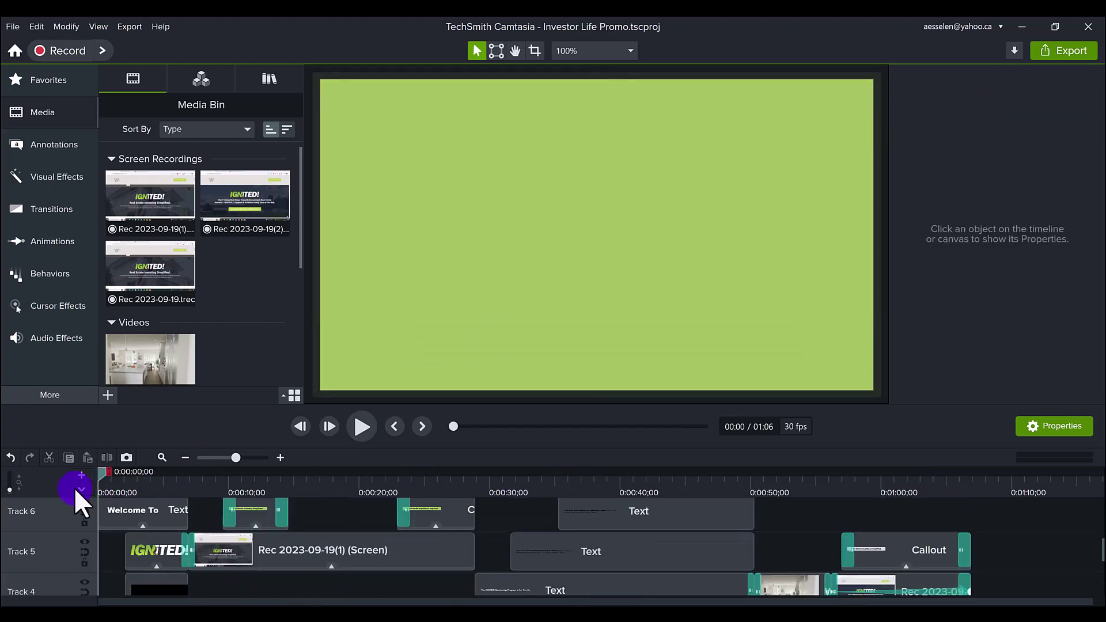
# Scrub from 0:00 to about 0:04 to watch the IGNiTED! banner rise under Welcome To.
pyautogui.moveTo(73, 486); pyautogui.dragTo(130, 475)
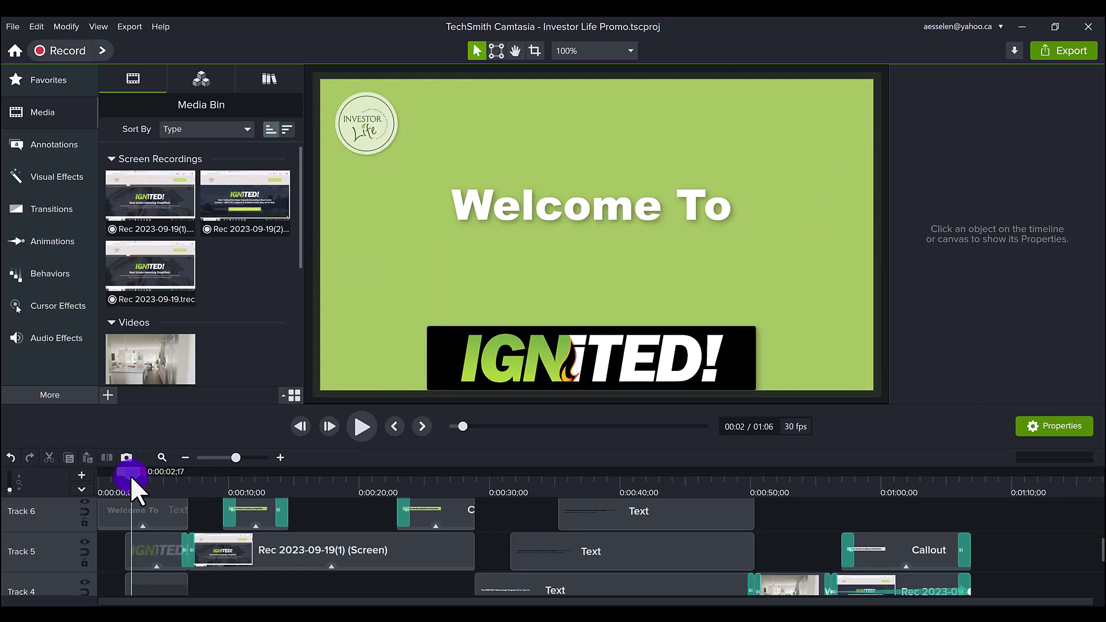
pyautogui.moveTo(130, 474); pyautogui.dragTo(327, 468)
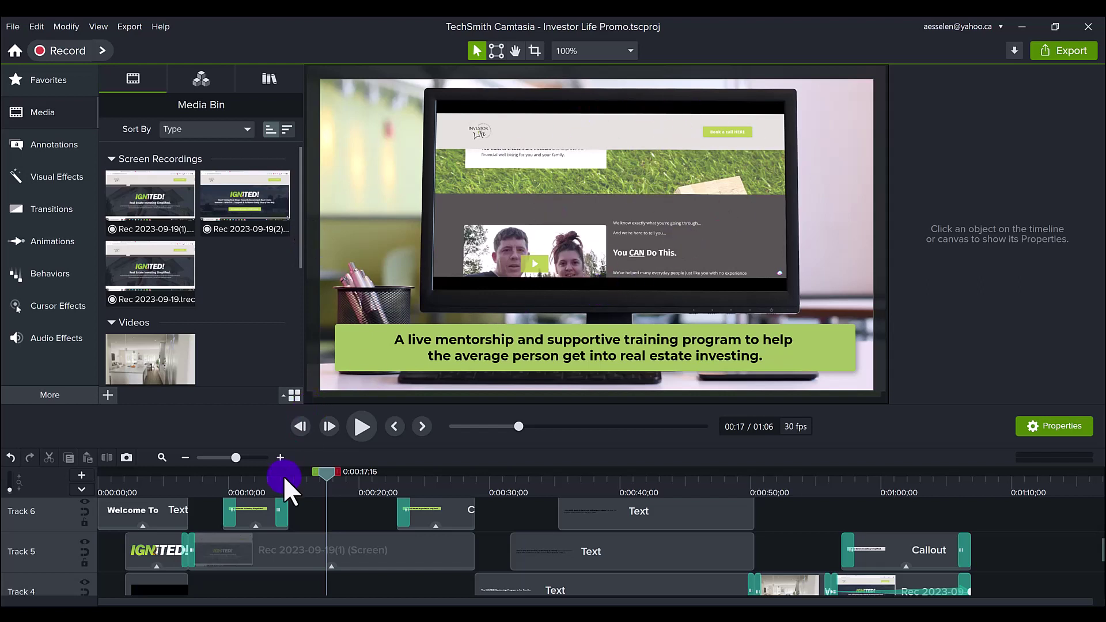
pyautogui.moveTo(283, 474); pyautogui.dragTo(245, 476)
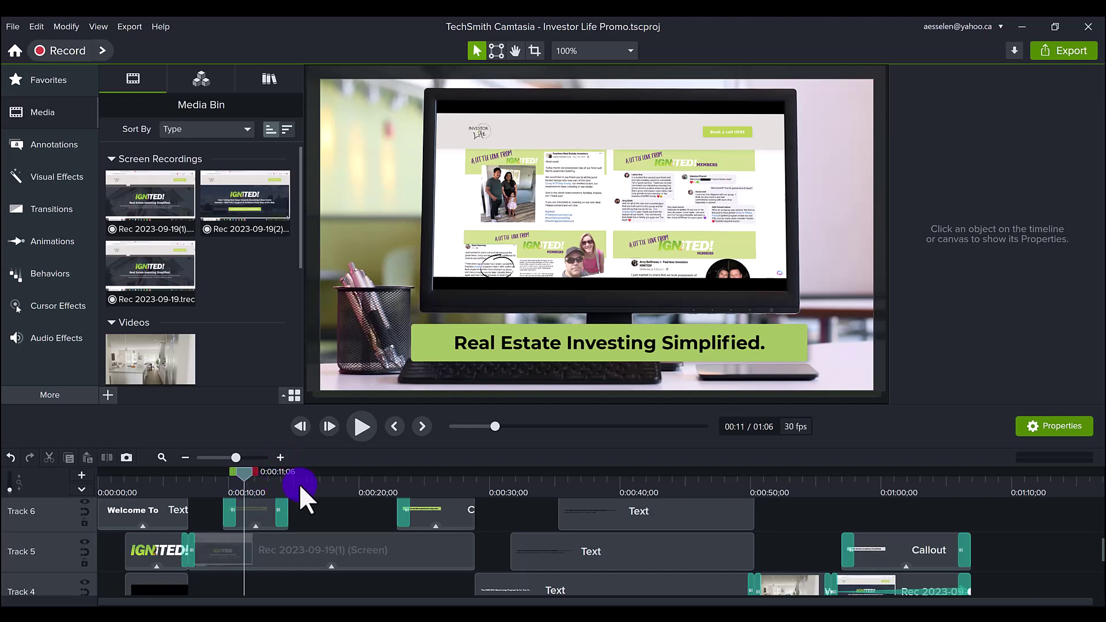
pyautogui.moveTo(315, 482); pyautogui.dragTo(342, 475)
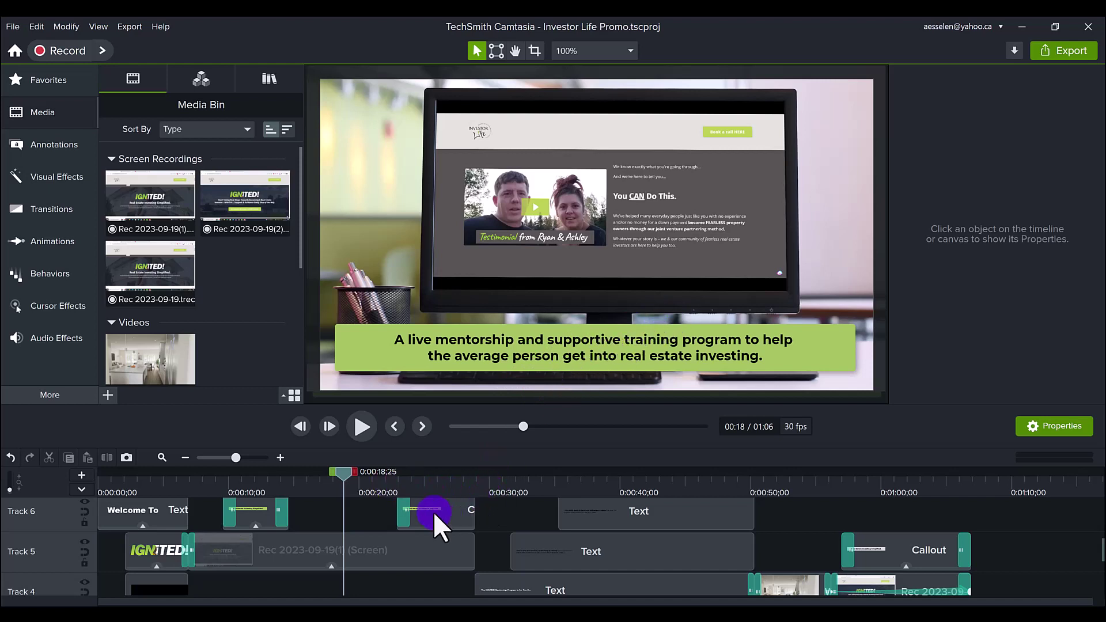
pyautogui.click(426, 481)
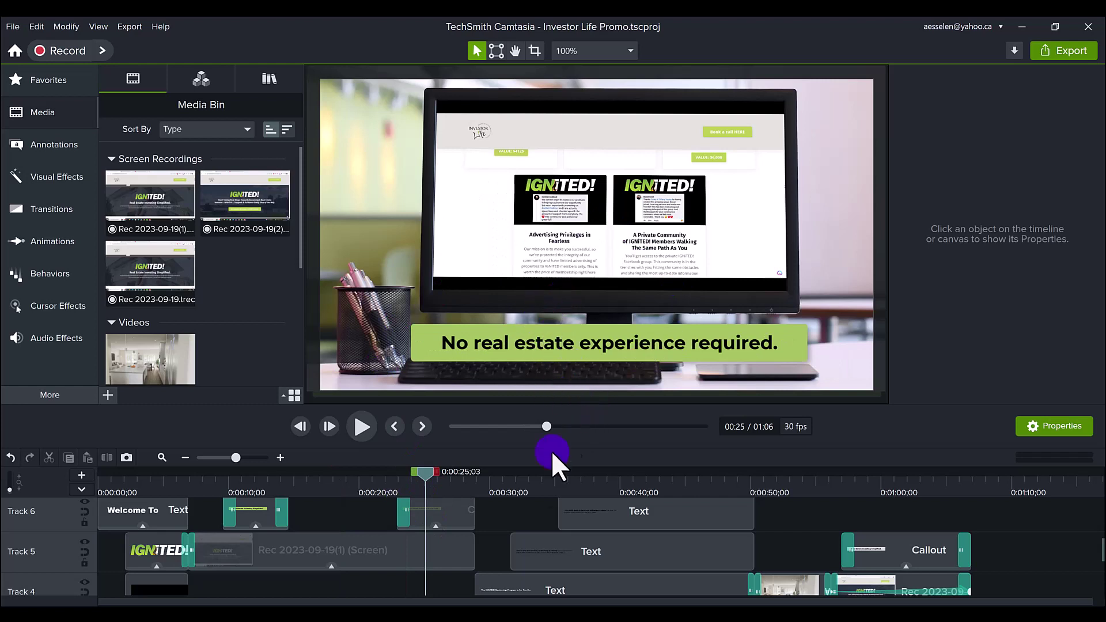
pyautogui.click(256, 456)
pyautogui.moveTo(252, 474); pyautogui.dragTo(420, 477)
# Scroll the Join-IGNiTED-Now page from the booking box past the testimonials and value cards.
pyautogui.click(287, 537)
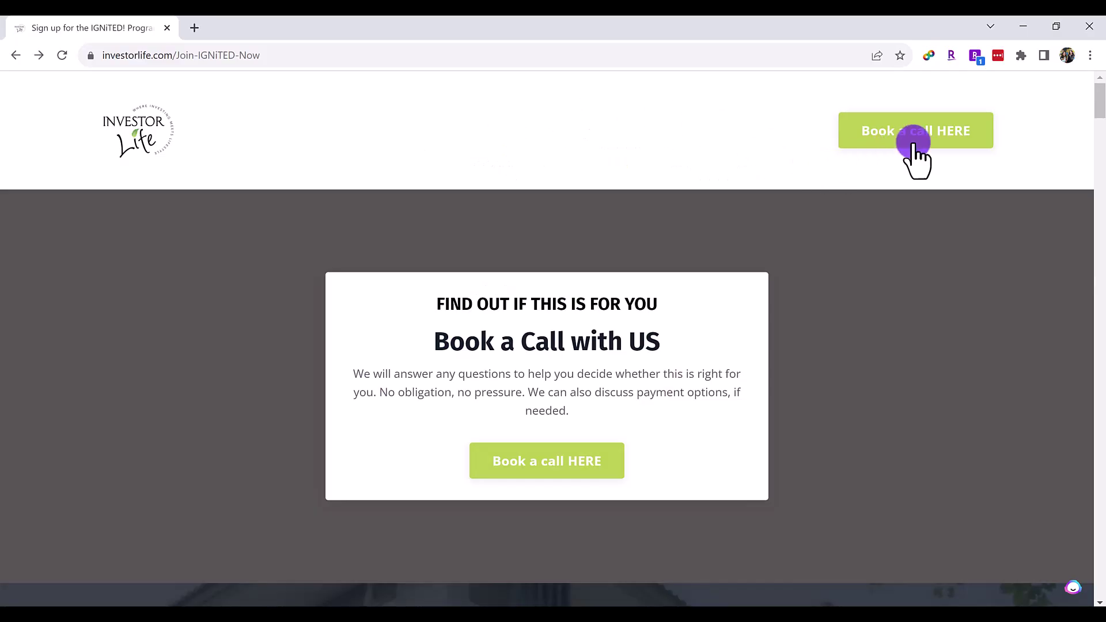
pyautogui.scroll(-8, 513, 128)
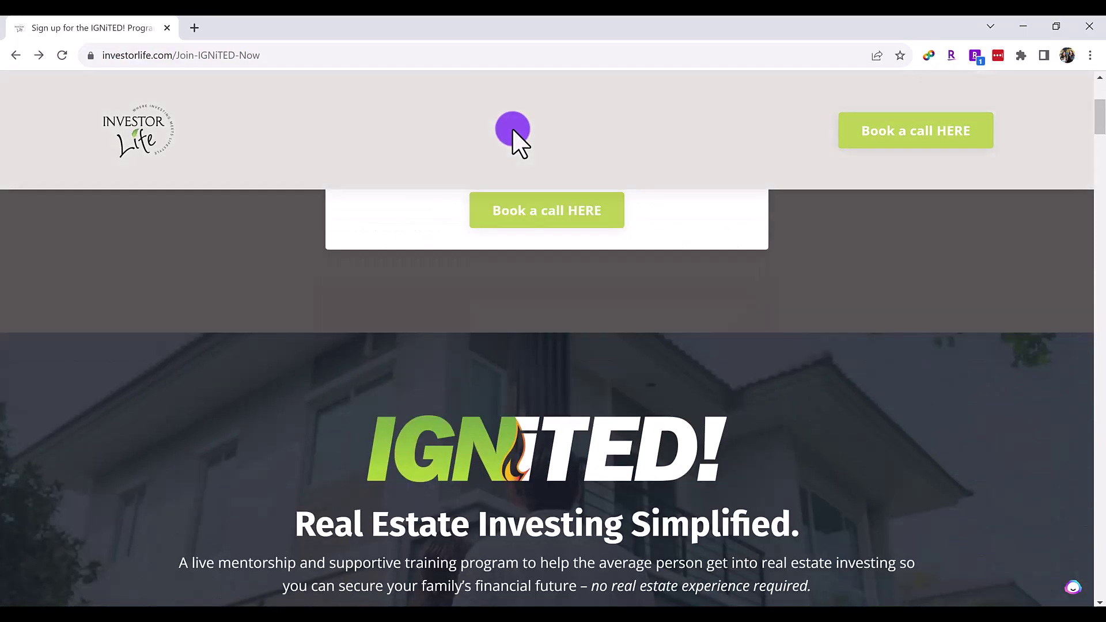
pyautogui.scroll(-10, 512, 128)
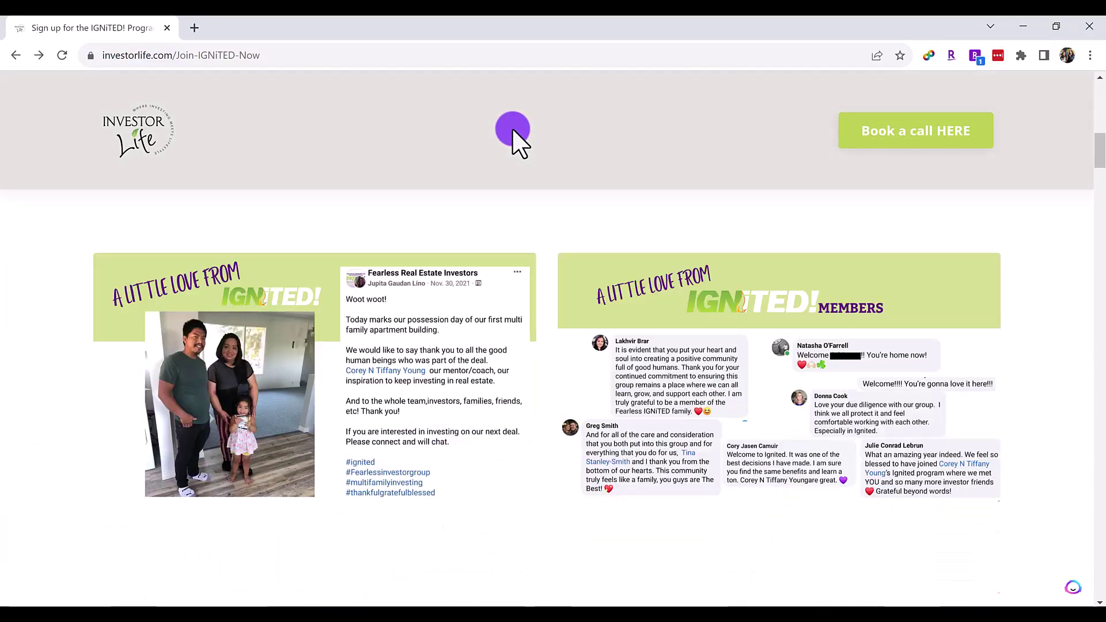
pyautogui.scroll(-10, 512, 129)
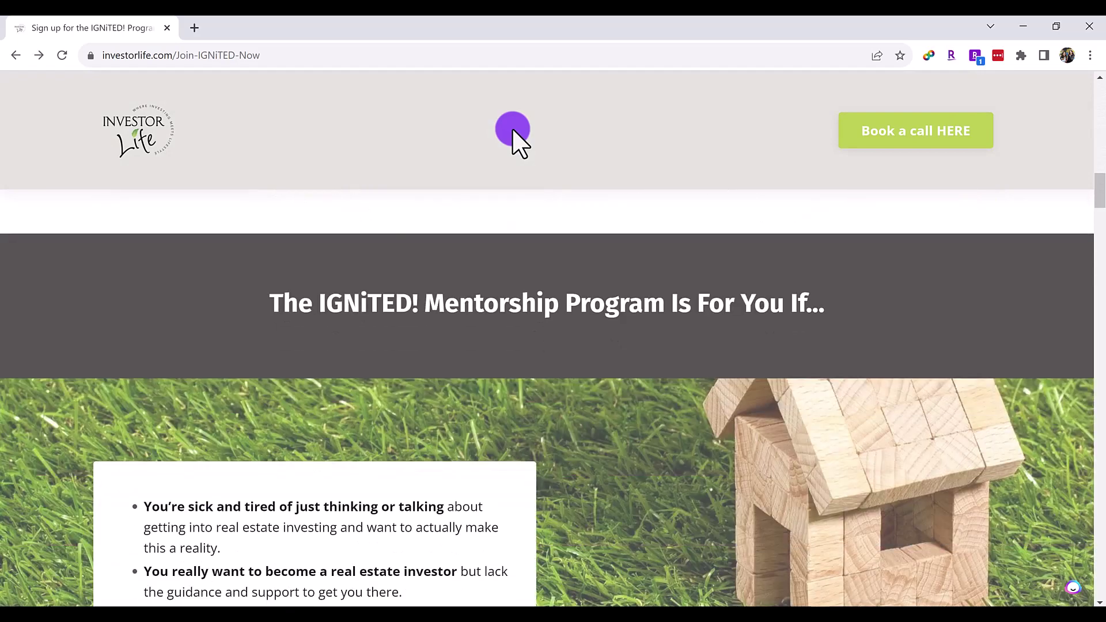
pyautogui.scroll(-10, 512, 128)
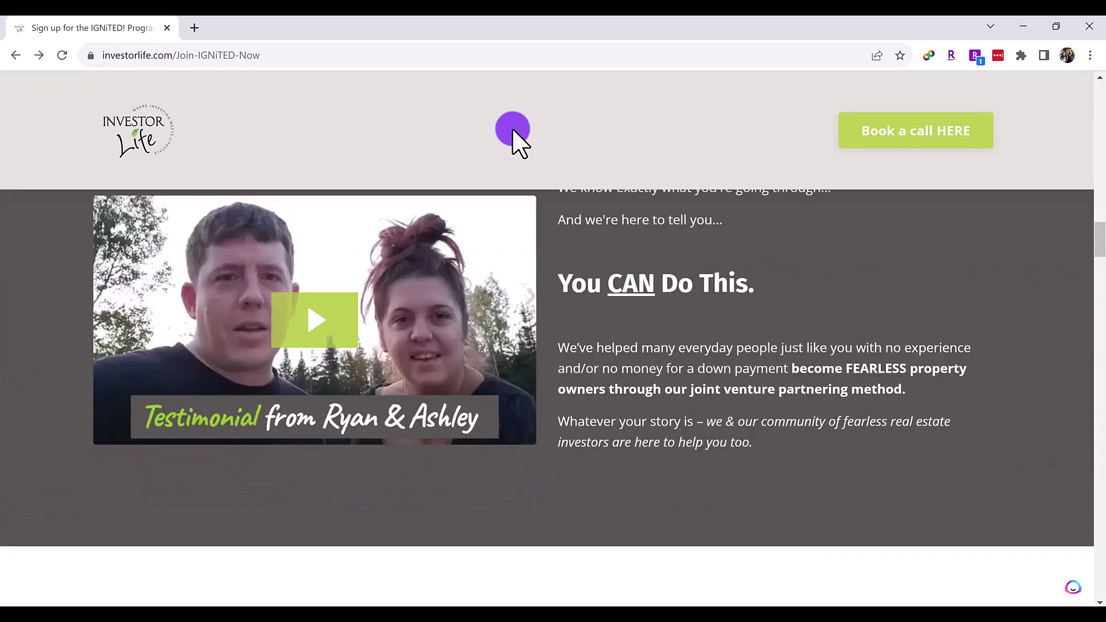
pyautogui.scroll(-10, 512, 128)
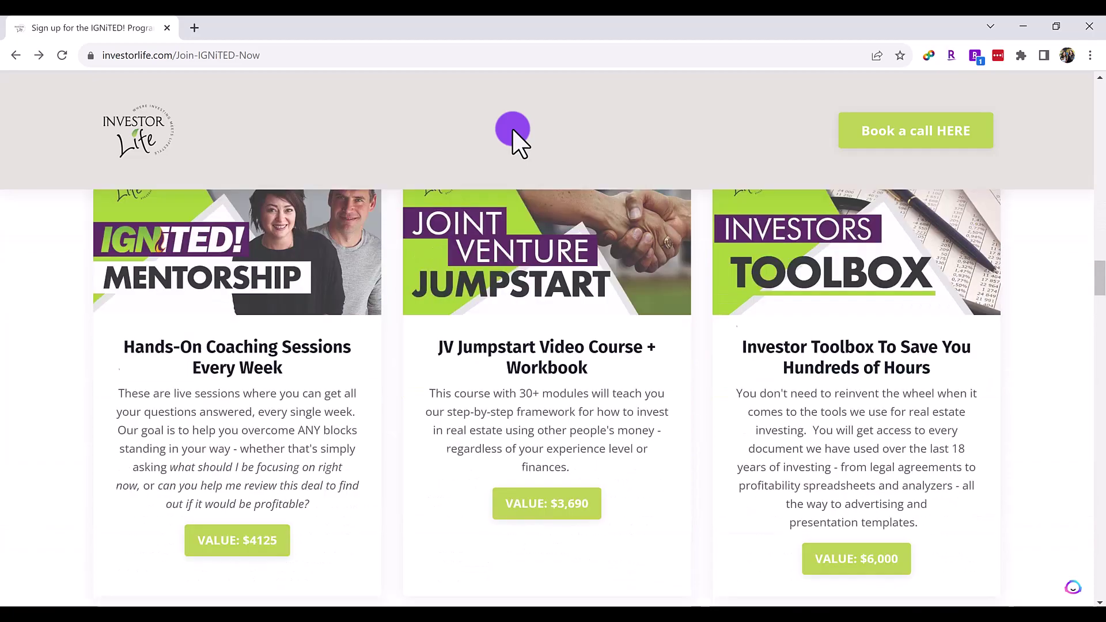
pyautogui.scroll(-7, 513, 128)
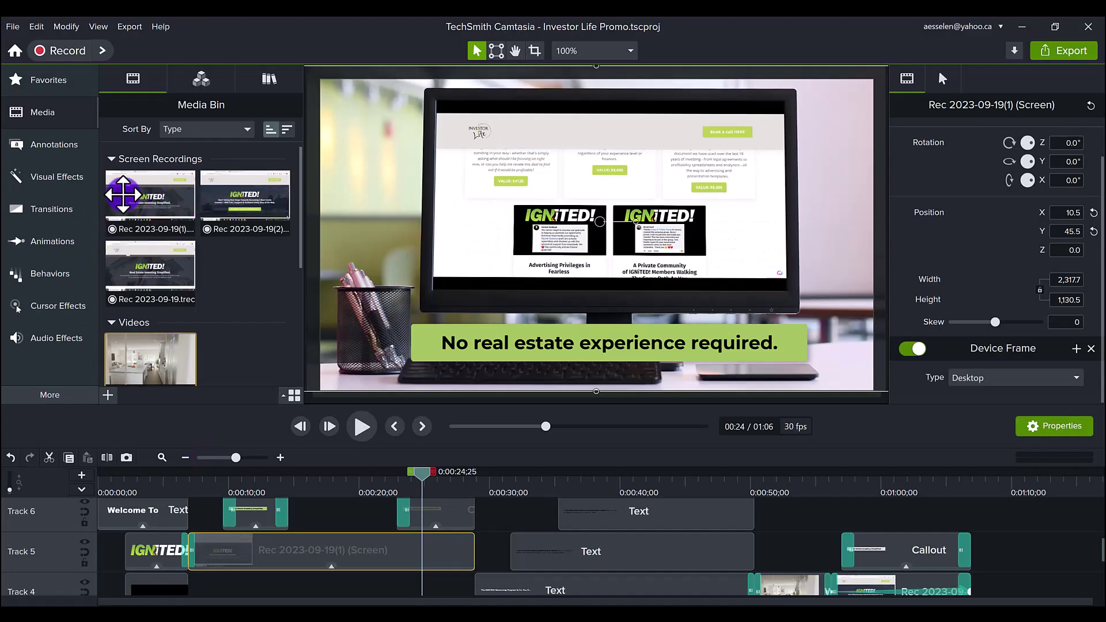
# Apply the Device Frame visual effect to the Rec 2023-09-19(1) clip on Track 5.
pyautogui.click(123, 179)
pyautogui.click(394, 548)
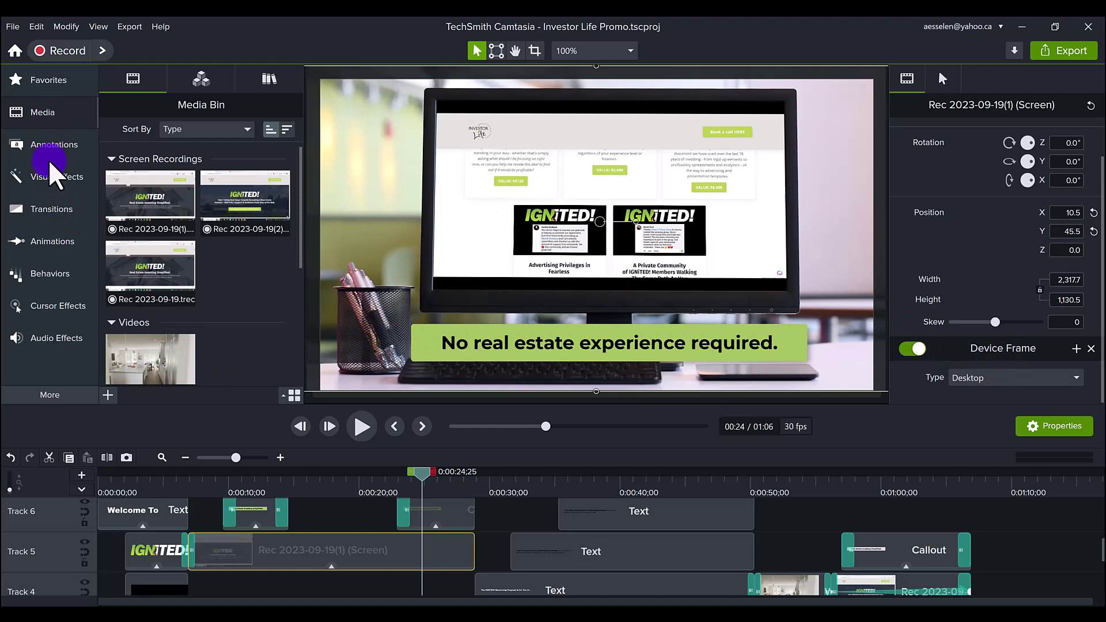
pyautogui.click(50, 180)
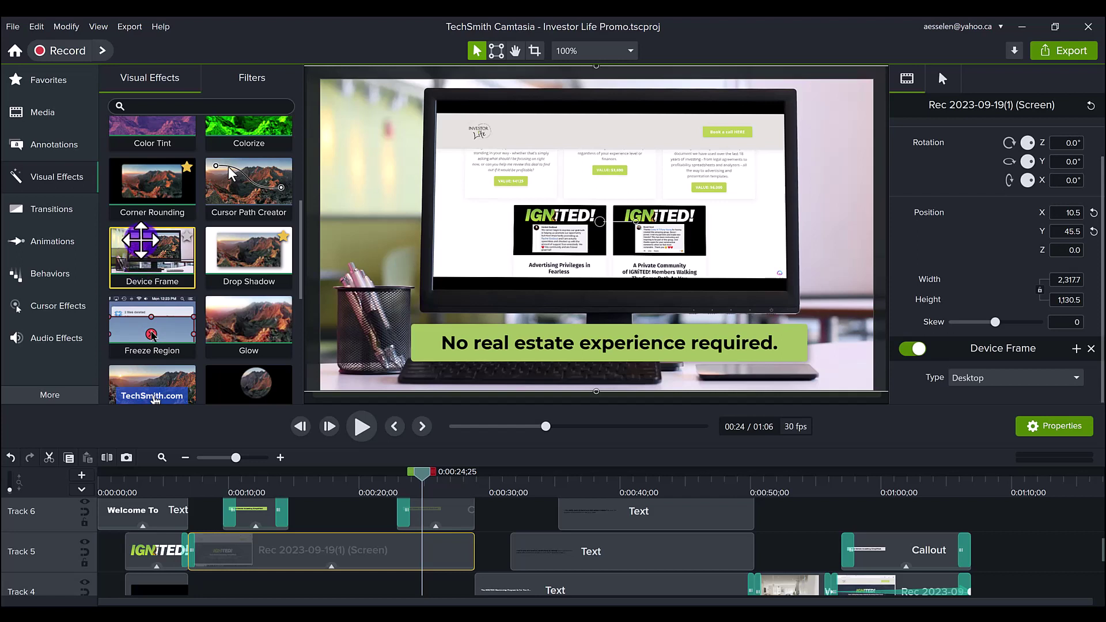
pyautogui.moveTo(142, 242); pyautogui.dragTo(305, 558)
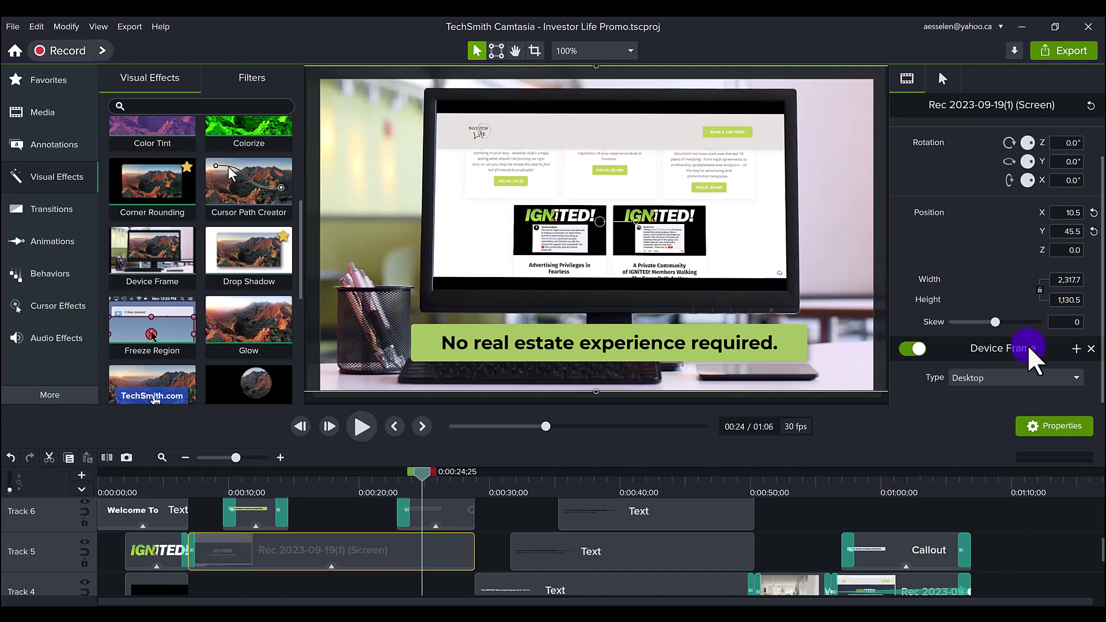
pyautogui.click(1019, 380)
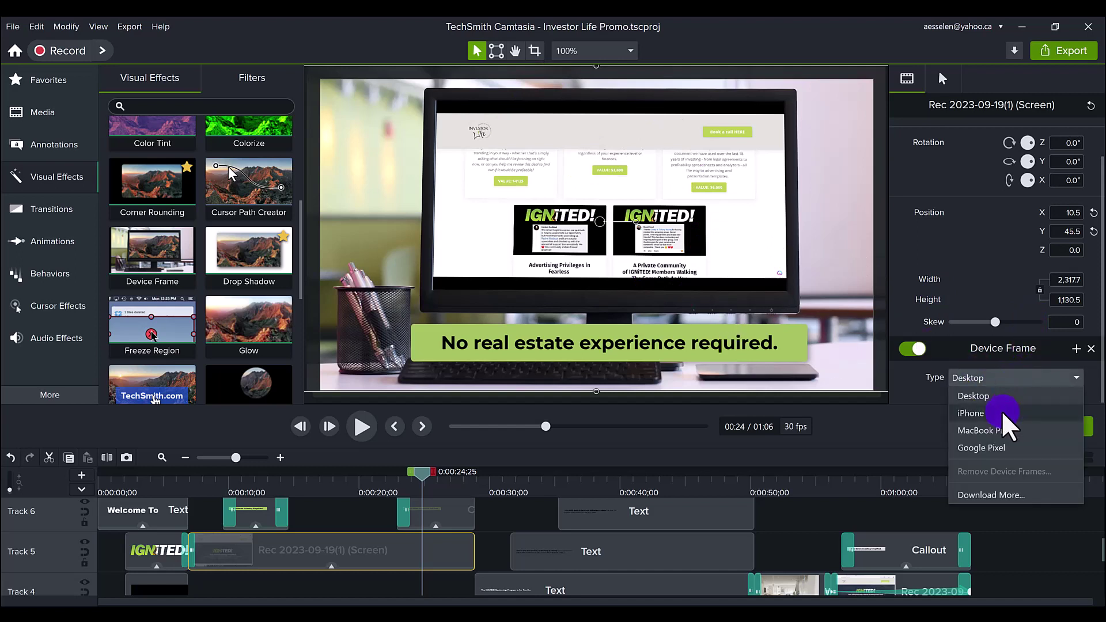
pyautogui.click(973, 414)
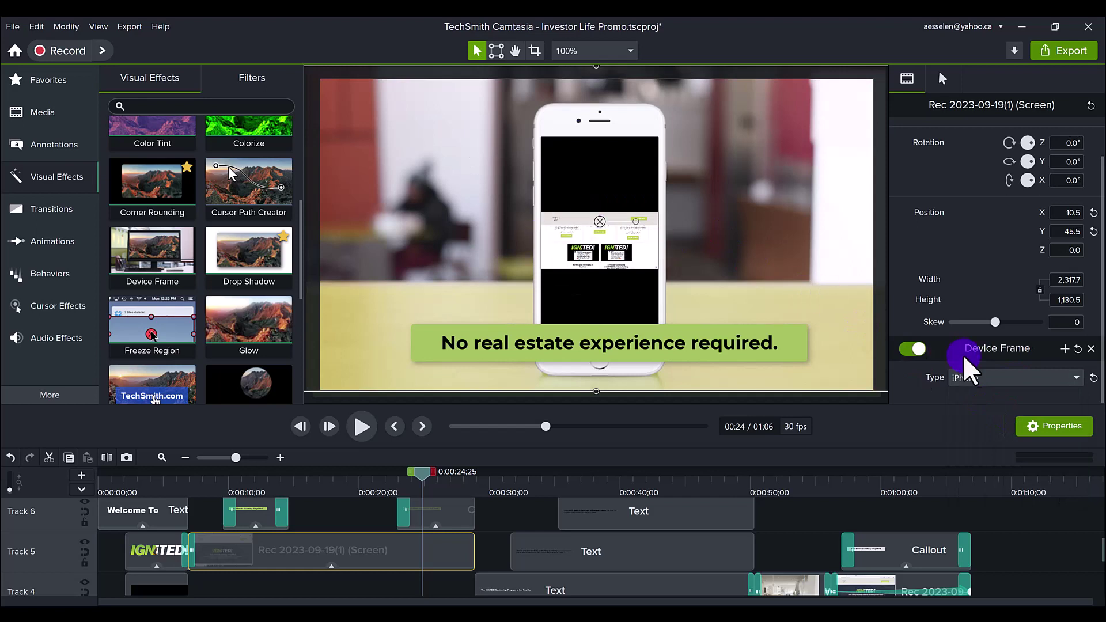
pyautogui.click(989, 380)
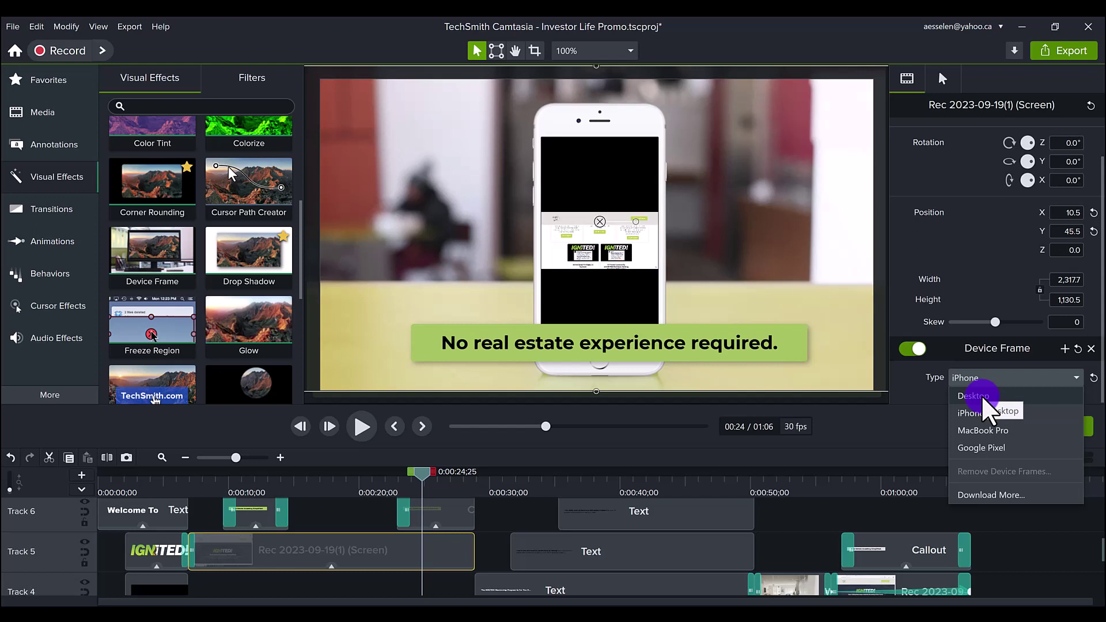
pyautogui.click(979, 397)
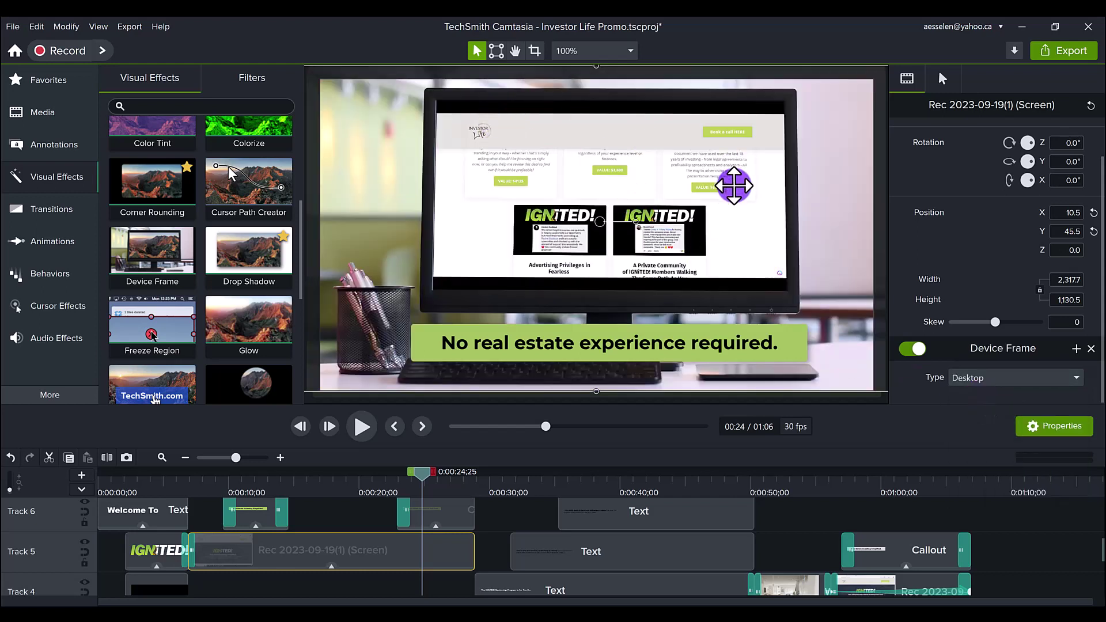
pyautogui.click(917, 348)
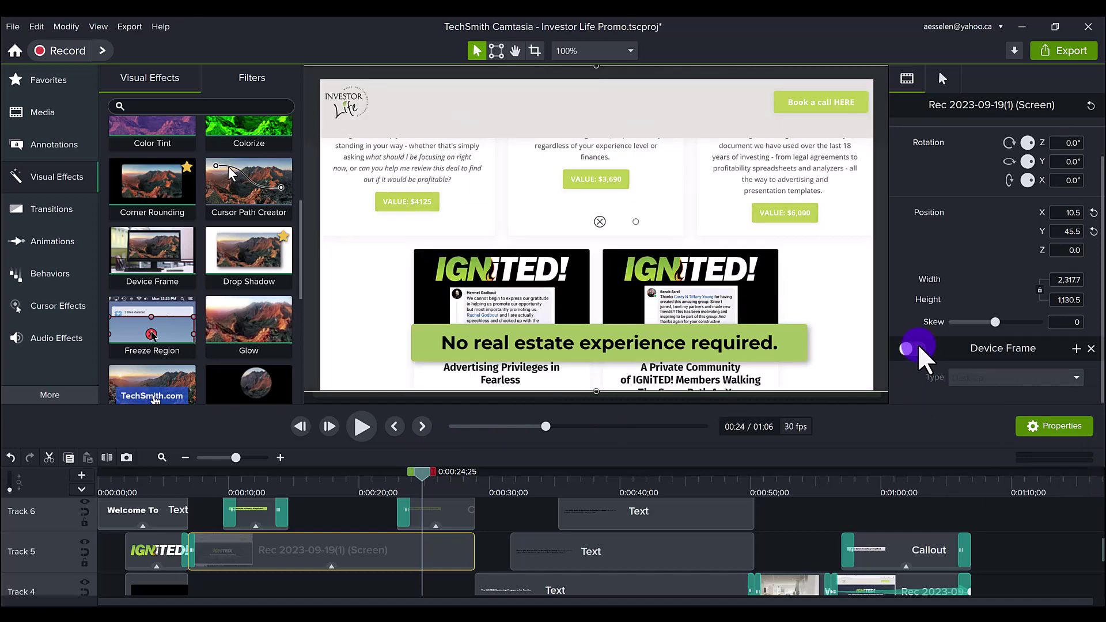
pyautogui.click(916, 348)
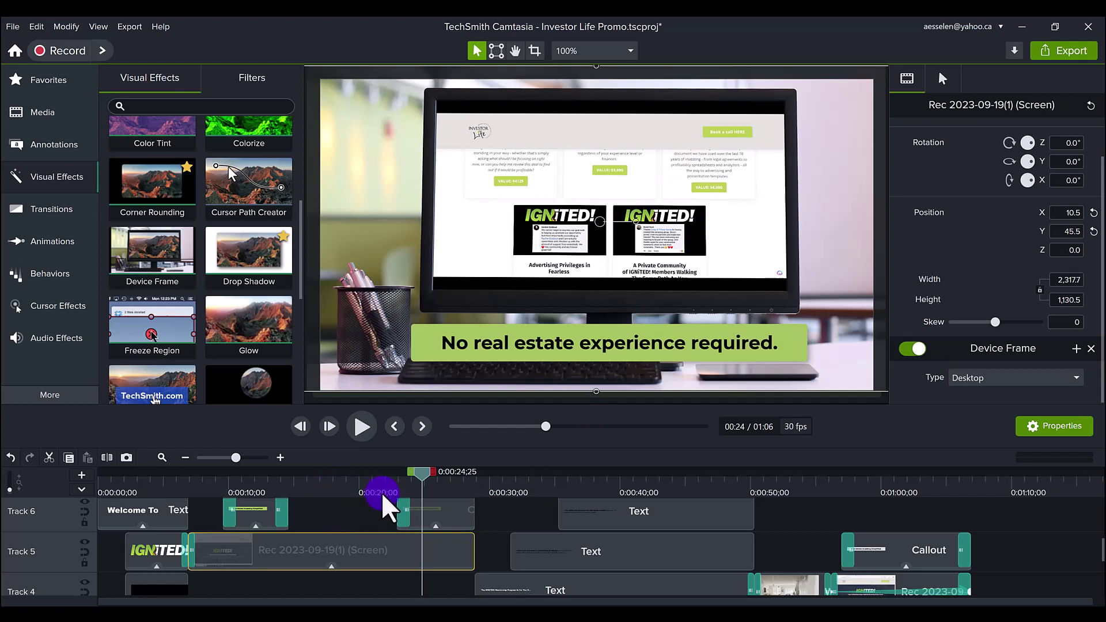
# Scrub from about 0:30 to 0:47;22 to reveal all five Mentorship Program bullets.
pyautogui.scroll(-2, 404, 519)
pyautogui.click(492, 478)
pyautogui.moveTo(493, 480); pyautogui.dragTo(684, 474)
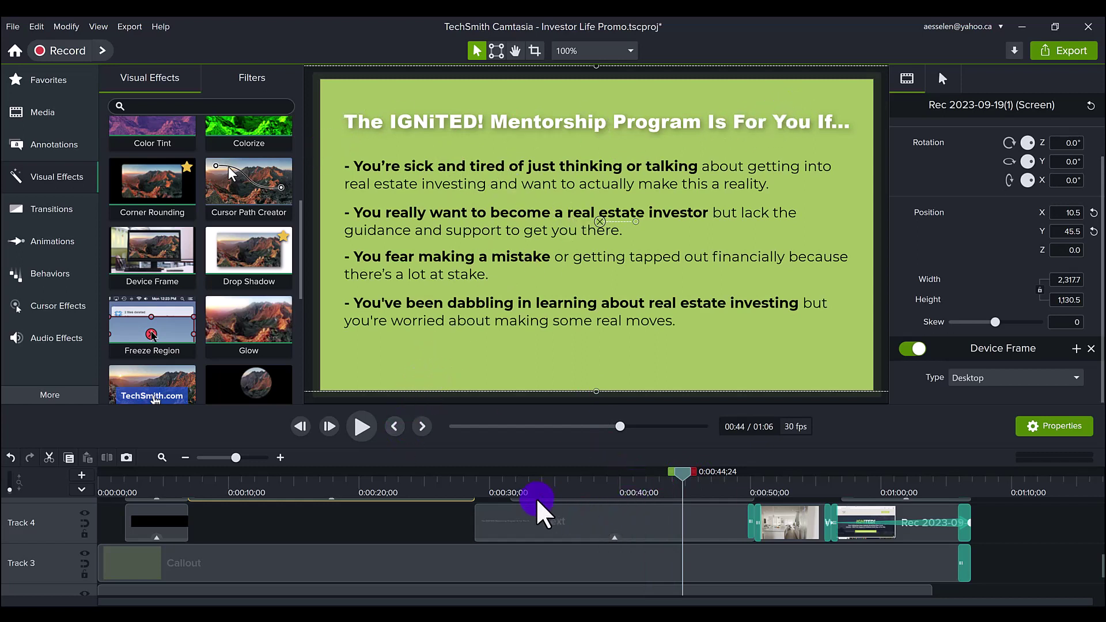
pyautogui.scroll(2, 537, 513)
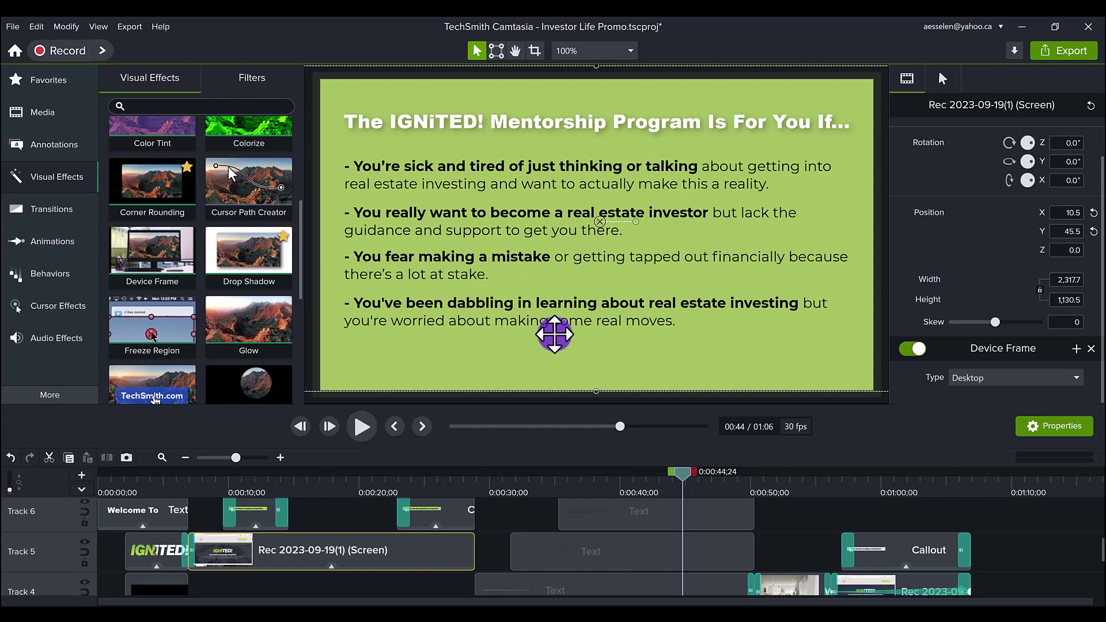
pyautogui.click(721, 486)
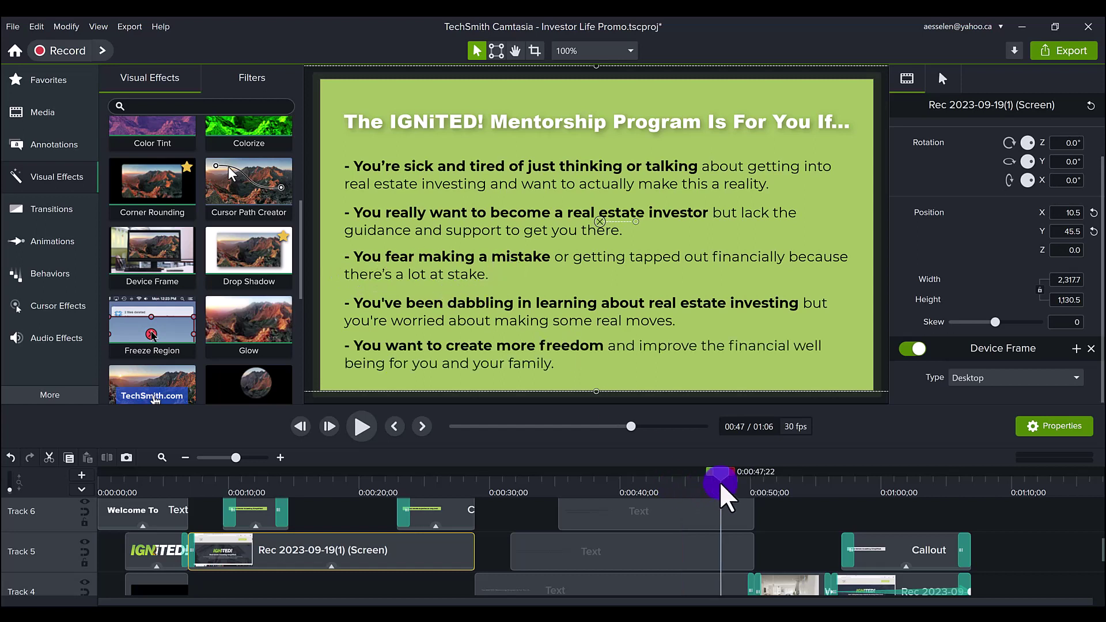
pyautogui.scroll(2, 653, 525)
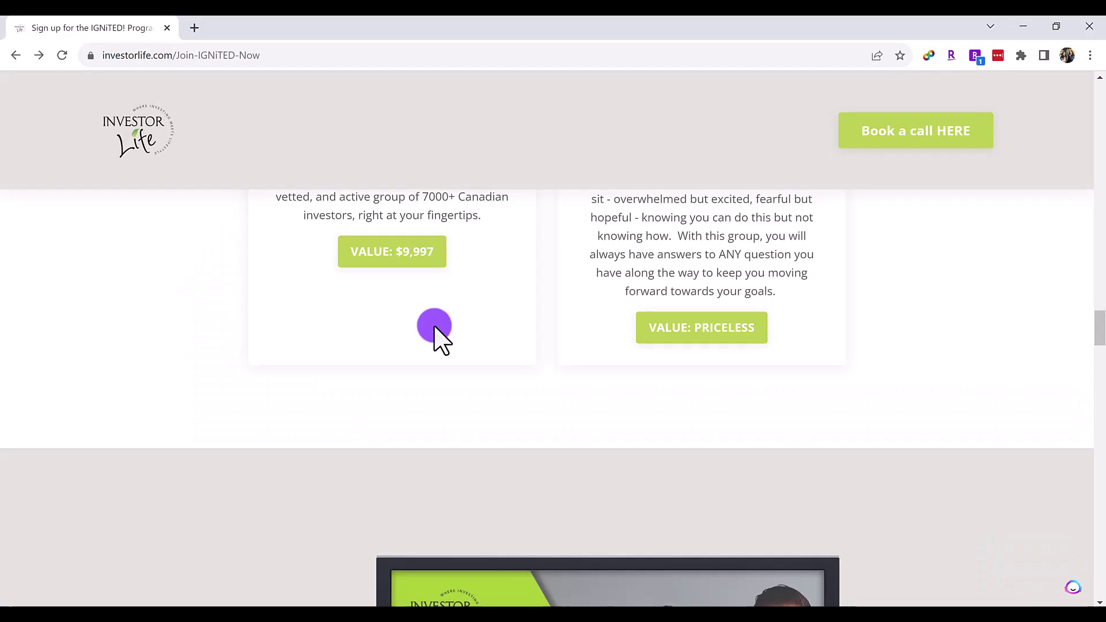
# Scroll the investorlife.com page to 'The IGNiTED! Mentorship Program Is For You If…' section.
pyautogui.scroll(-15, 434, 325)
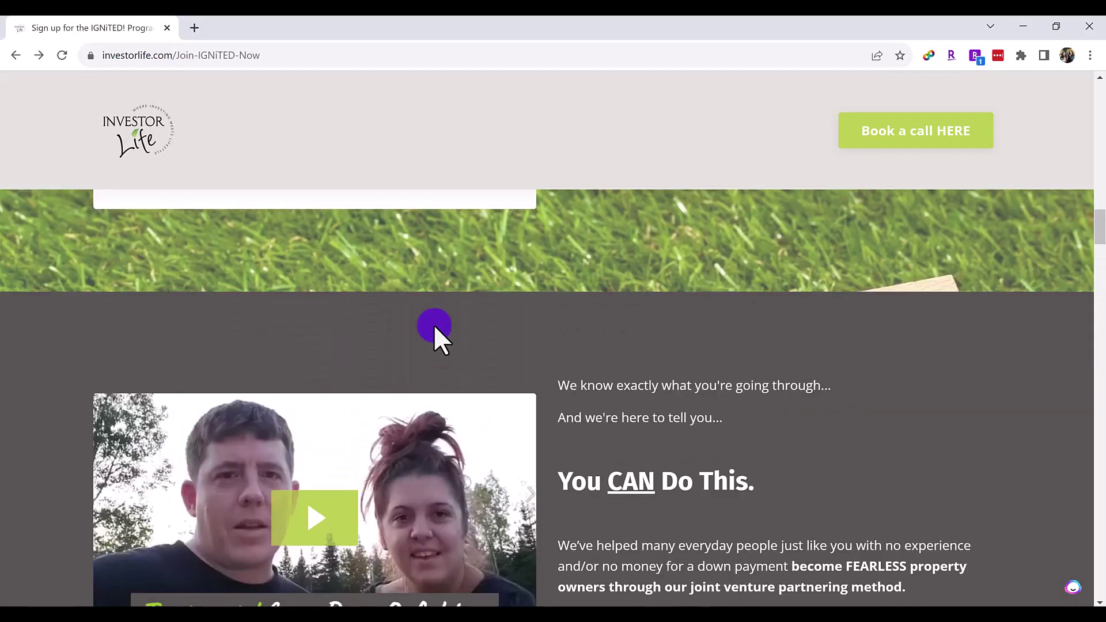
pyautogui.scroll(10, 433, 325)
pyautogui.scroll(-7, 433, 324)
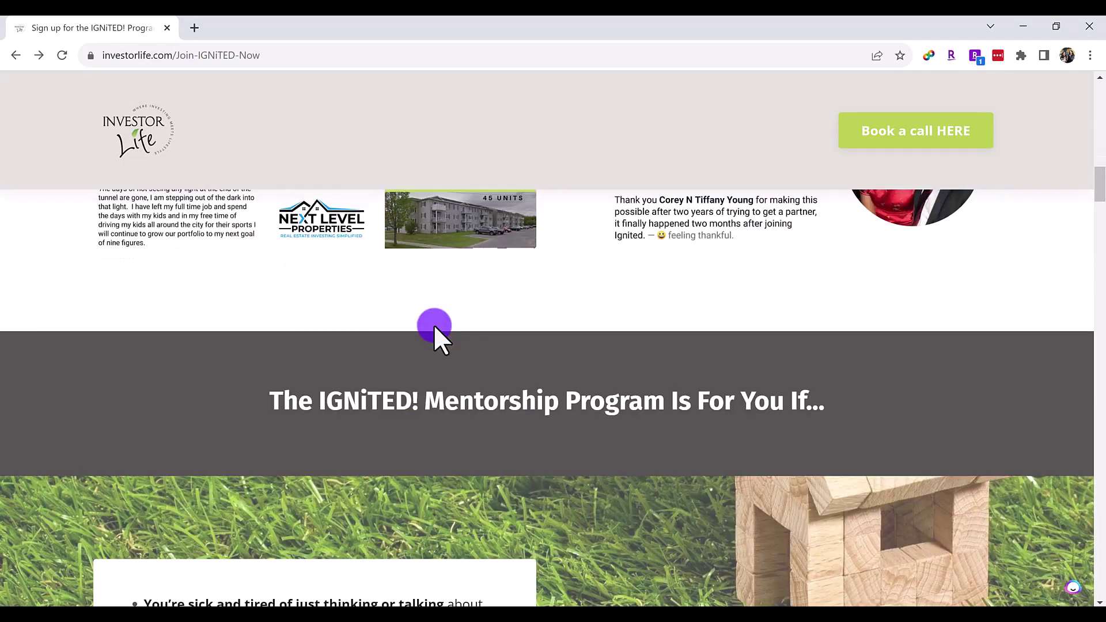
pyautogui.scroll(-8, 434, 324)
pyautogui.scroll(1, 435, 325)
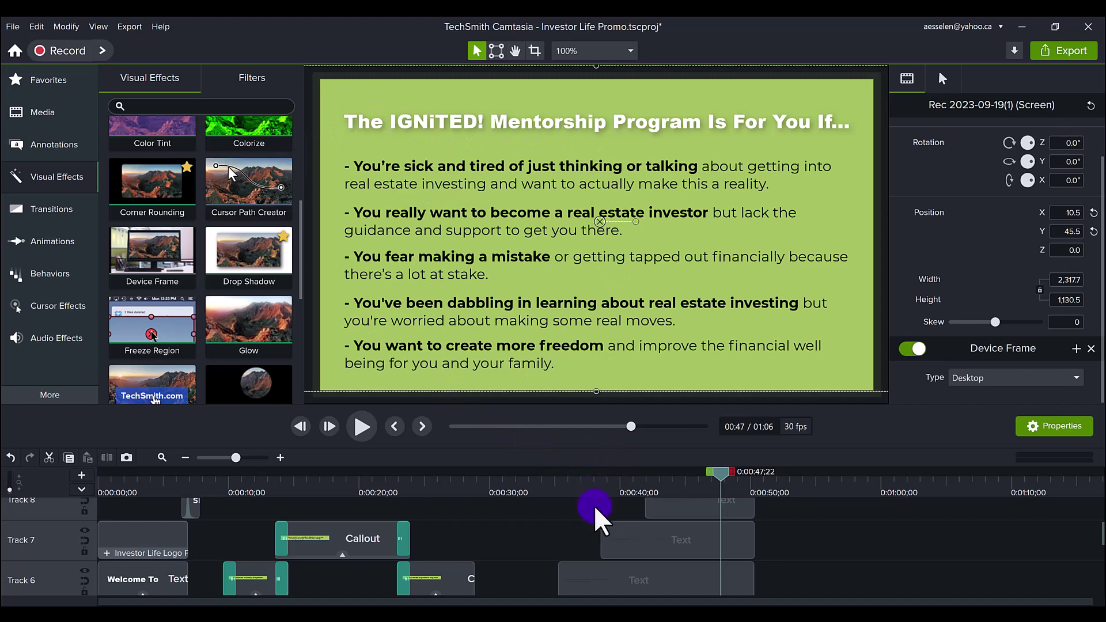
# Select the slide title and first two bullet text clips on Tracks 4 to 6.
pyautogui.scroll(-3, 597, 516)
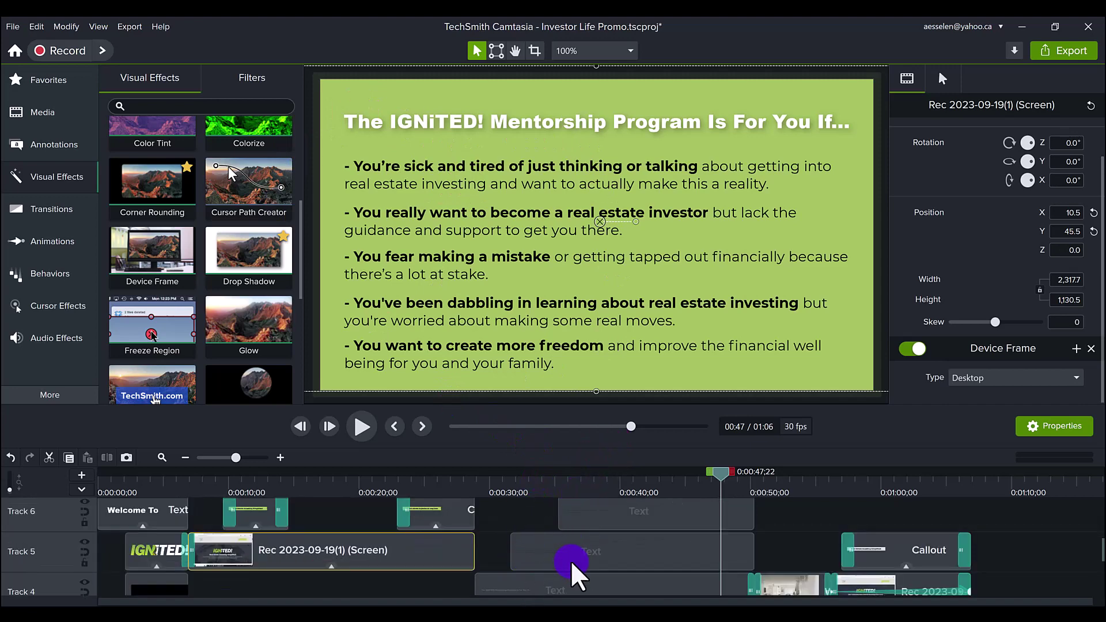
pyautogui.scroll(3, 573, 571)
pyautogui.scroll(-5, 734, 504)
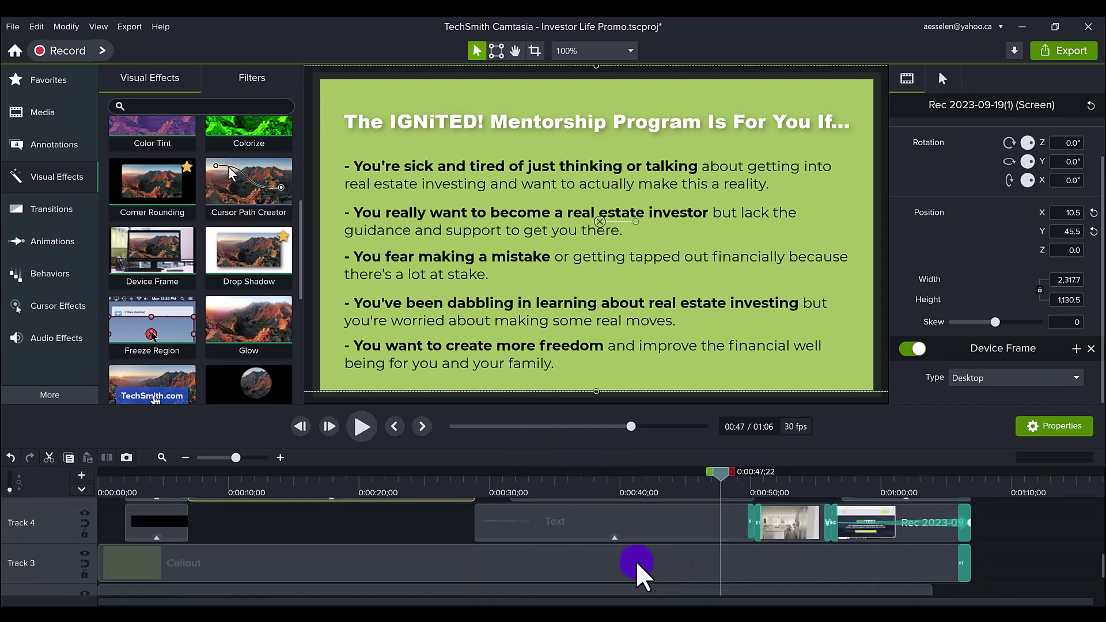
pyautogui.click(623, 528)
pyautogui.scroll(1, 576, 508)
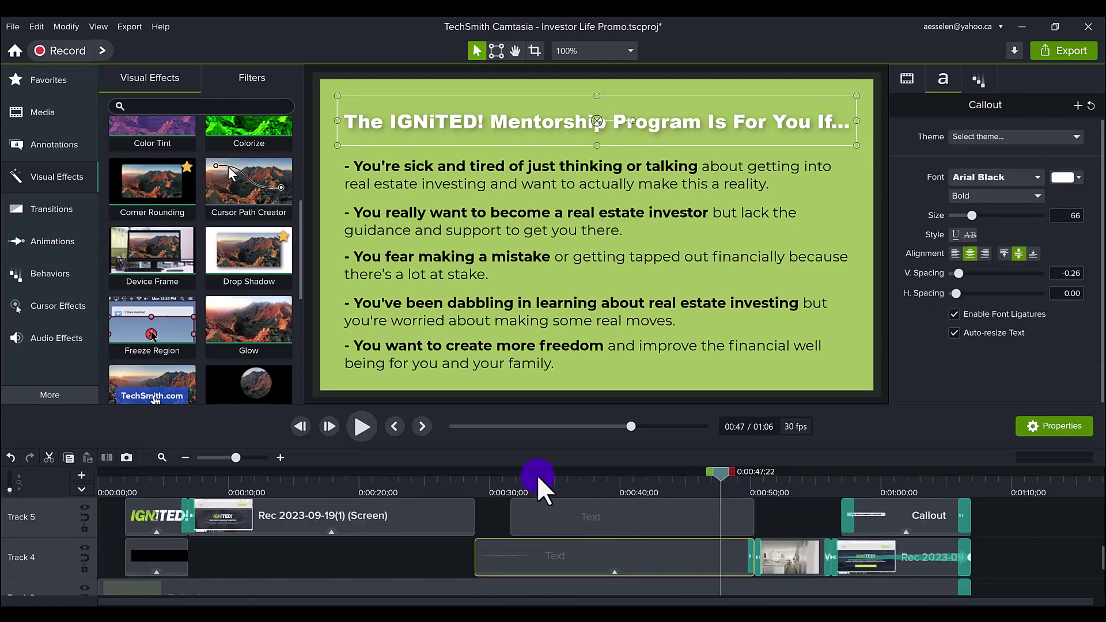
pyautogui.scroll(1, 681, 577)
pyautogui.click(652, 550)
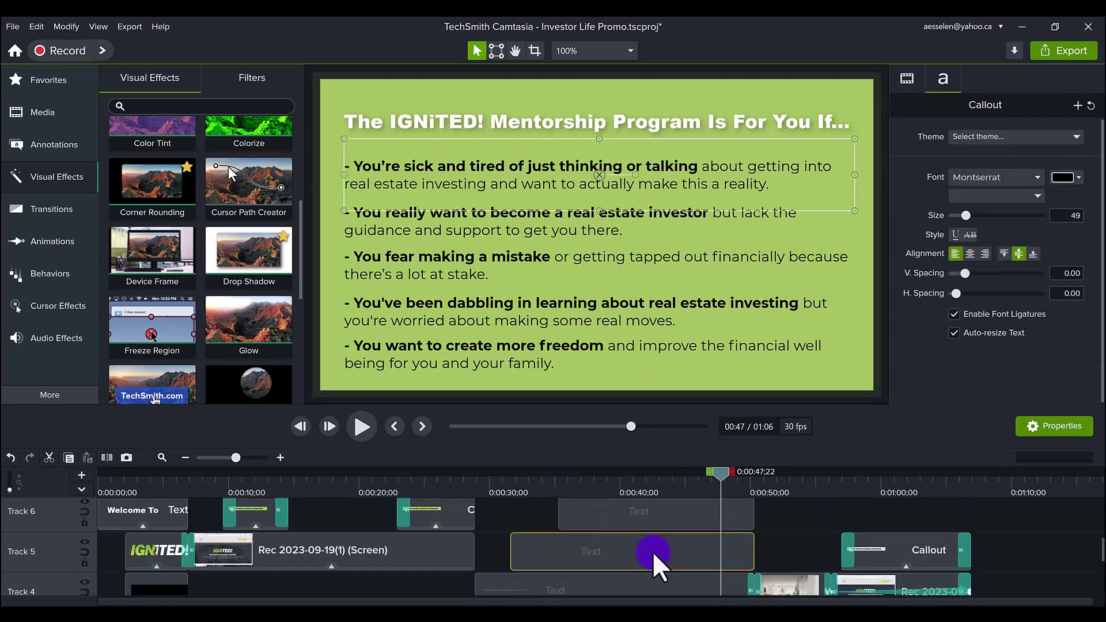
pyautogui.scroll(1, 652, 551)
pyautogui.click(669, 543)
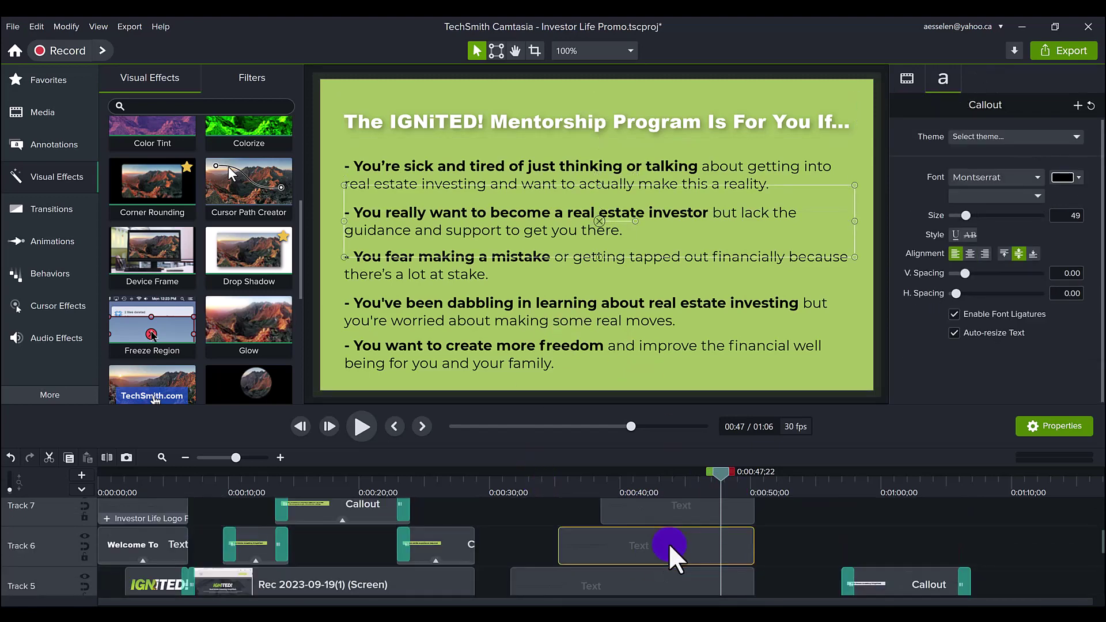
# Select the third and fourth bullet text clips on Tracks 7 and 8.
pyautogui.scroll(1, 677, 536)
pyautogui.click(673, 539)
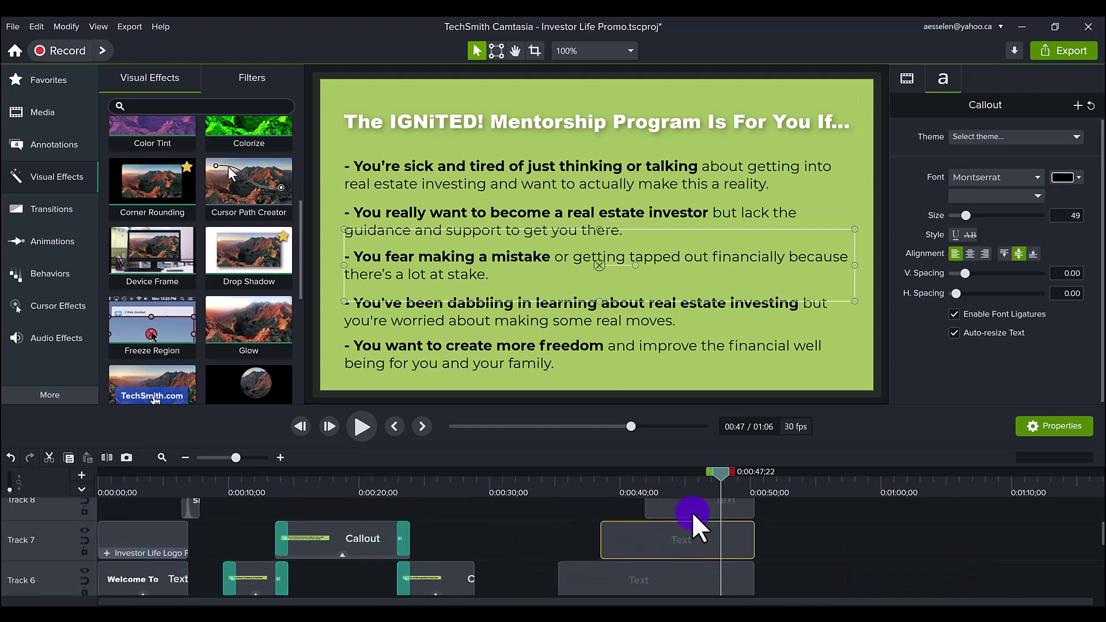
pyautogui.scroll(-1, 542, 562)
pyautogui.scroll(1, 635, 519)
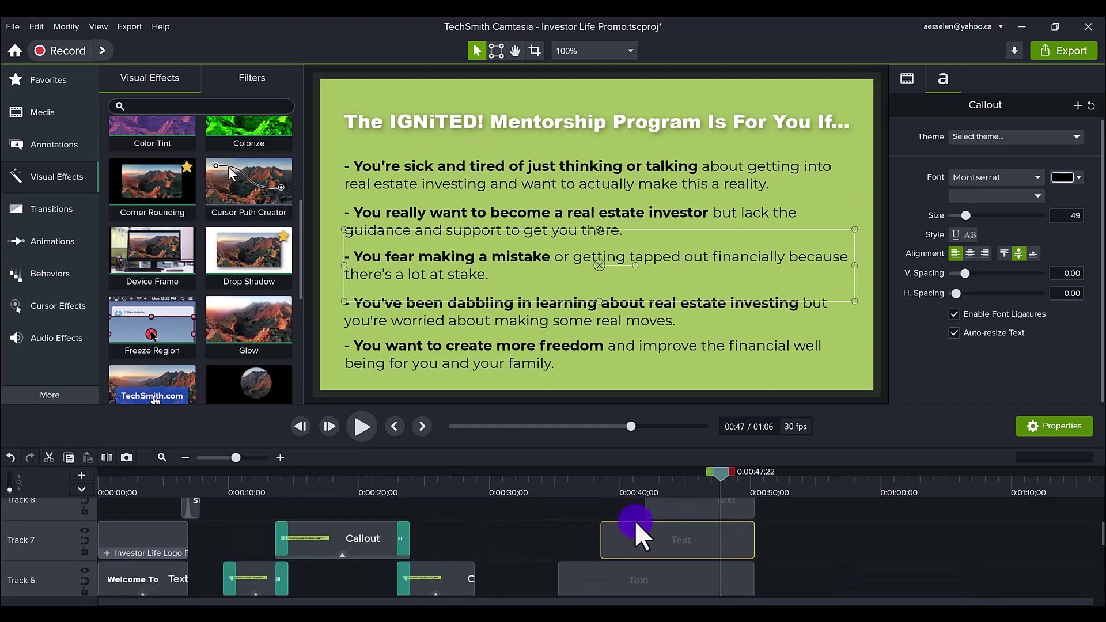
pyautogui.click(674, 504)
pyautogui.scroll(-1, 674, 510)
pyautogui.scroll(-2, 655, 535)
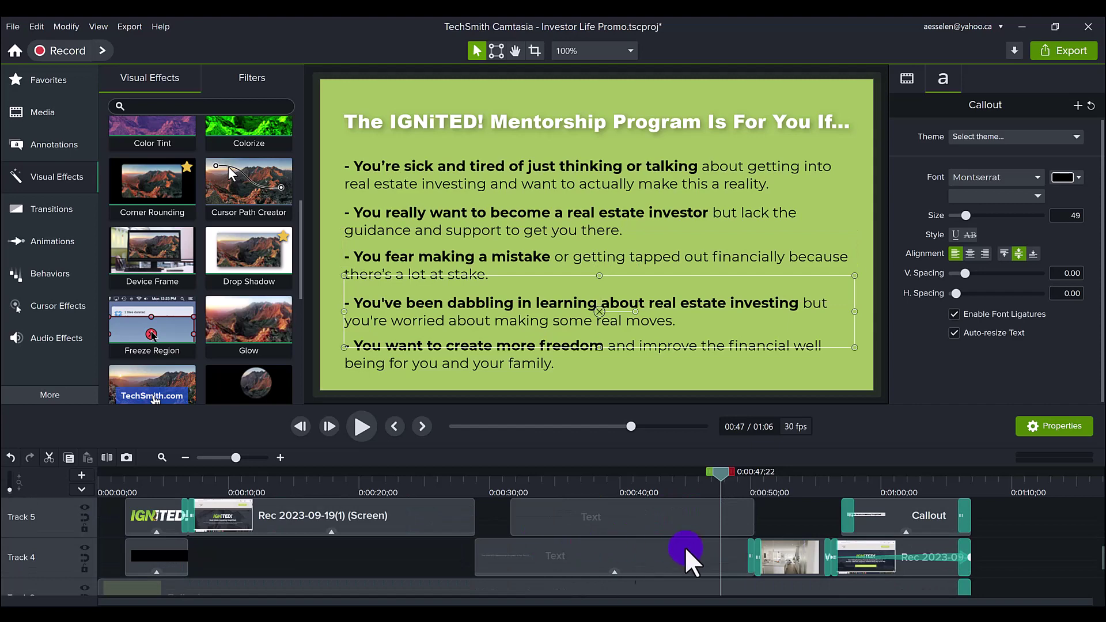
pyautogui.scroll(5, 655, 539)
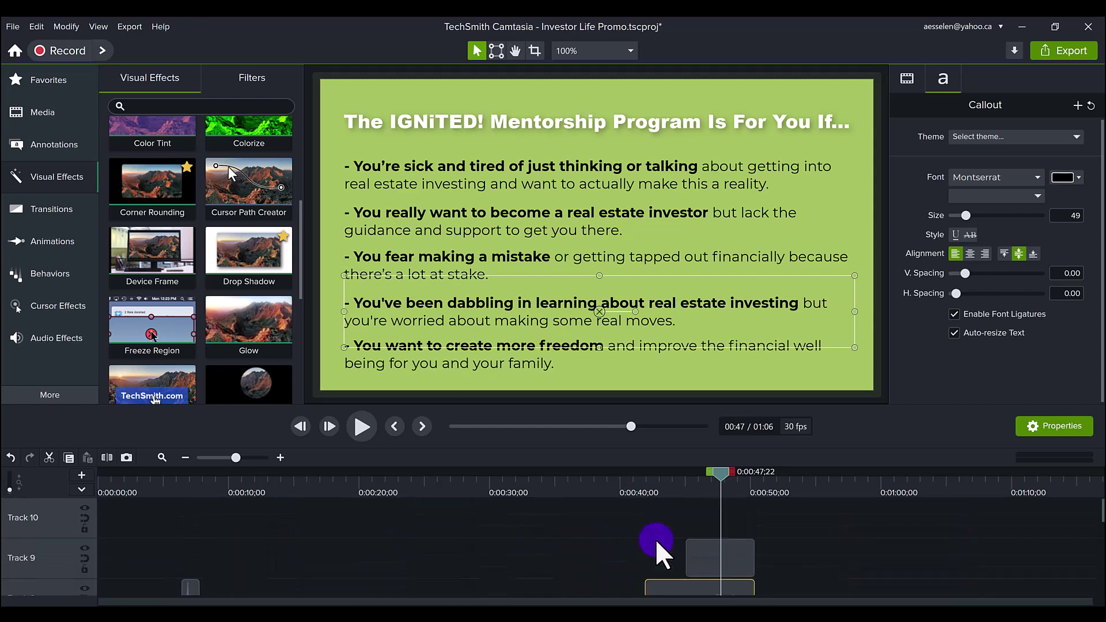
pyautogui.scroll(-6, 655, 539)
pyautogui.scroll(2, 504, 513)
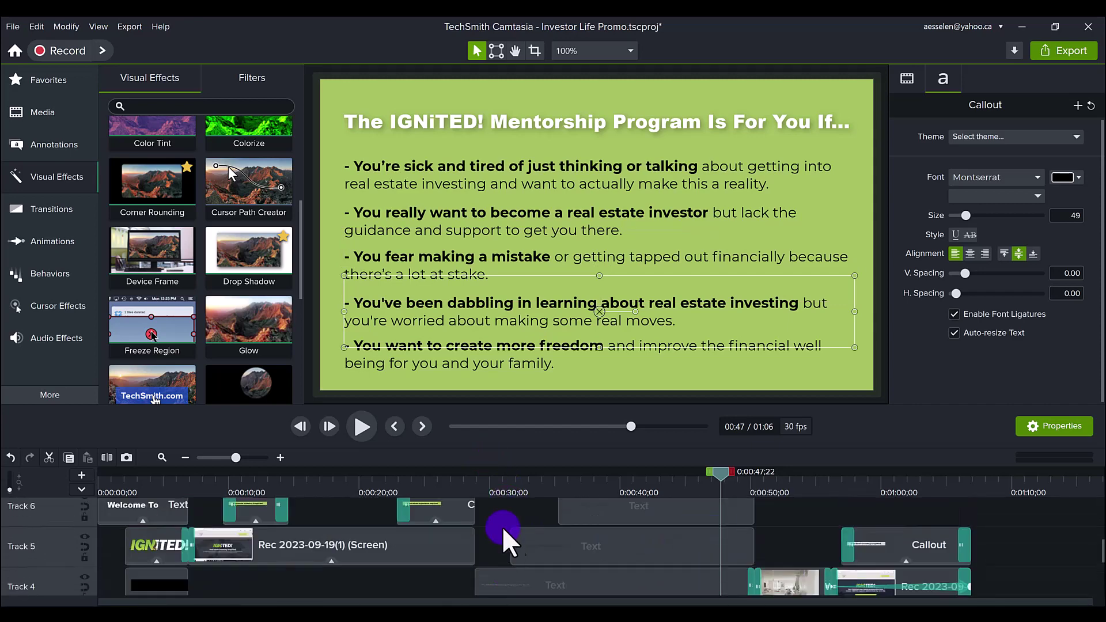
# Preview the bullet slide at 0:30, 0:33 and 0:48 as the lines build up.
pyautogui.click(492, 478)
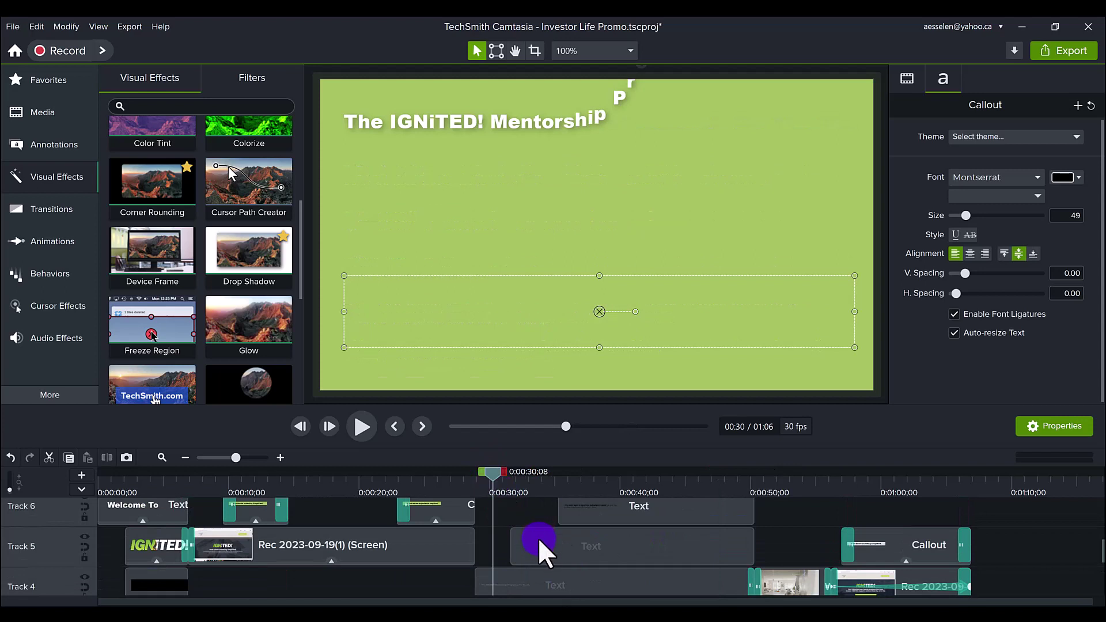
pyautogui.click(532, 481)
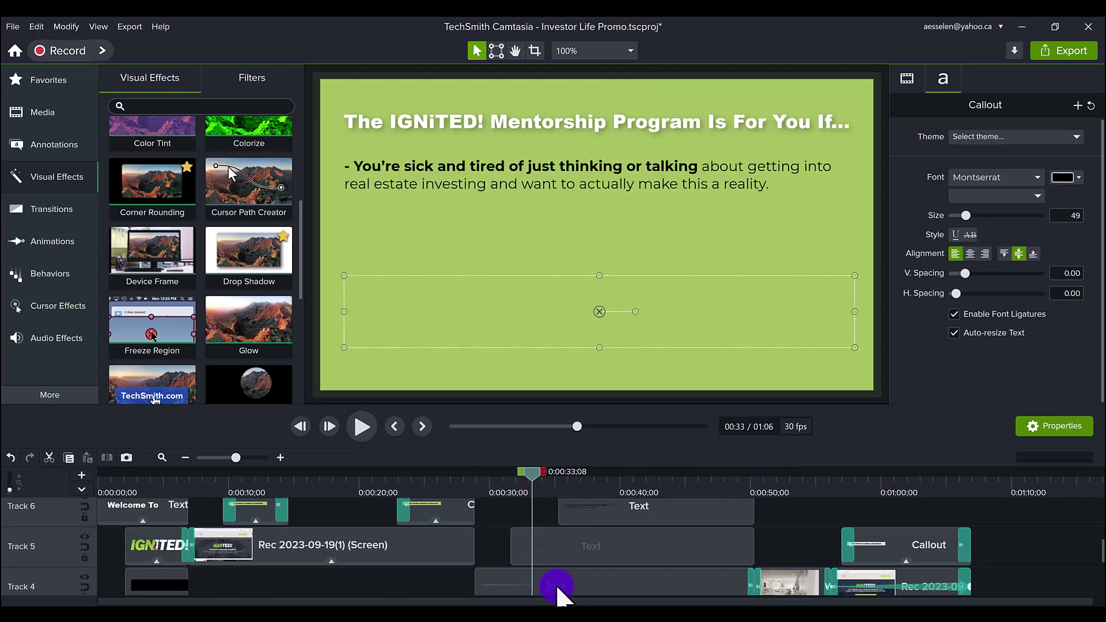
pyautogui.scroll(1, 647, 553)
pyautogui.scroll(2, 648, 510)
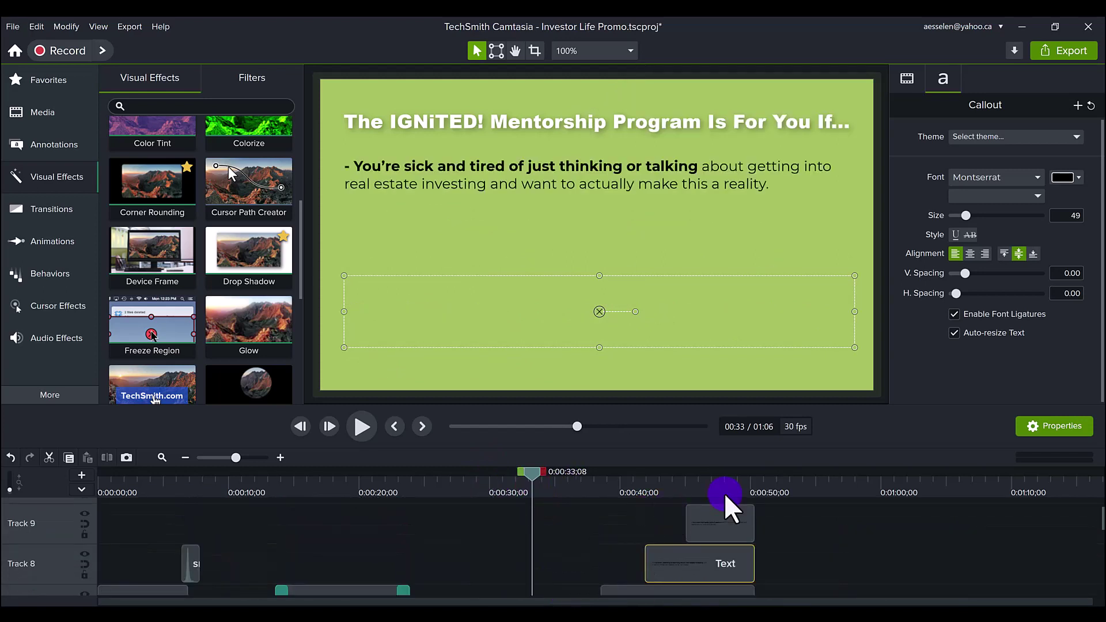
pyautogui.click(725, 486)
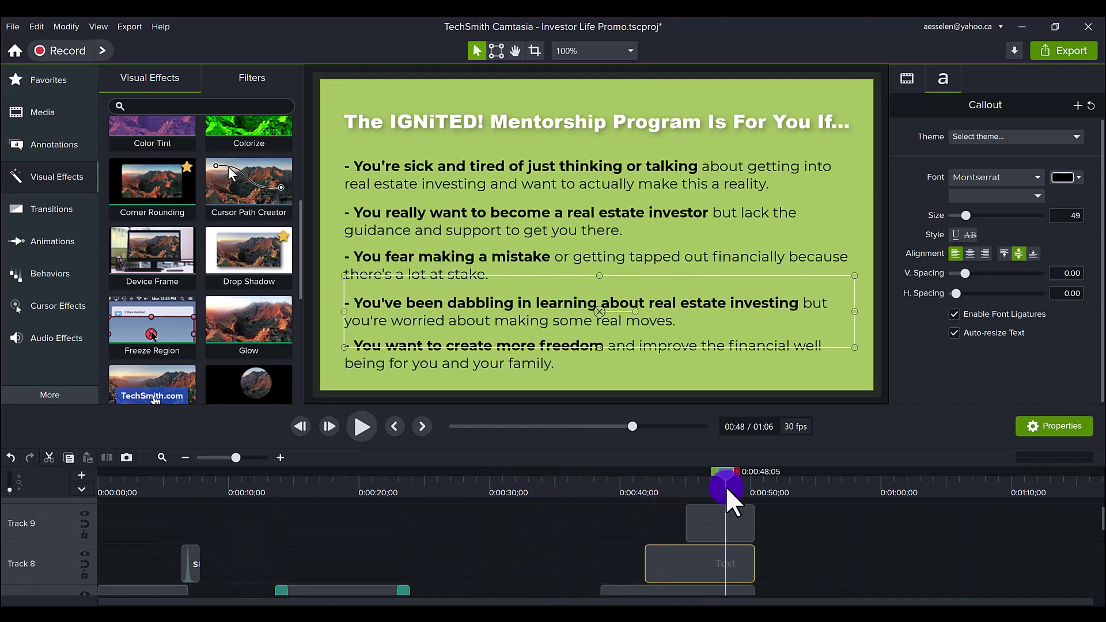
# Deselect the bullet-list callout and jump to the kitchen footage at 0:51.
pyautogui.click(777, 514)
pyautogui.scroll(-3, 719, 521)
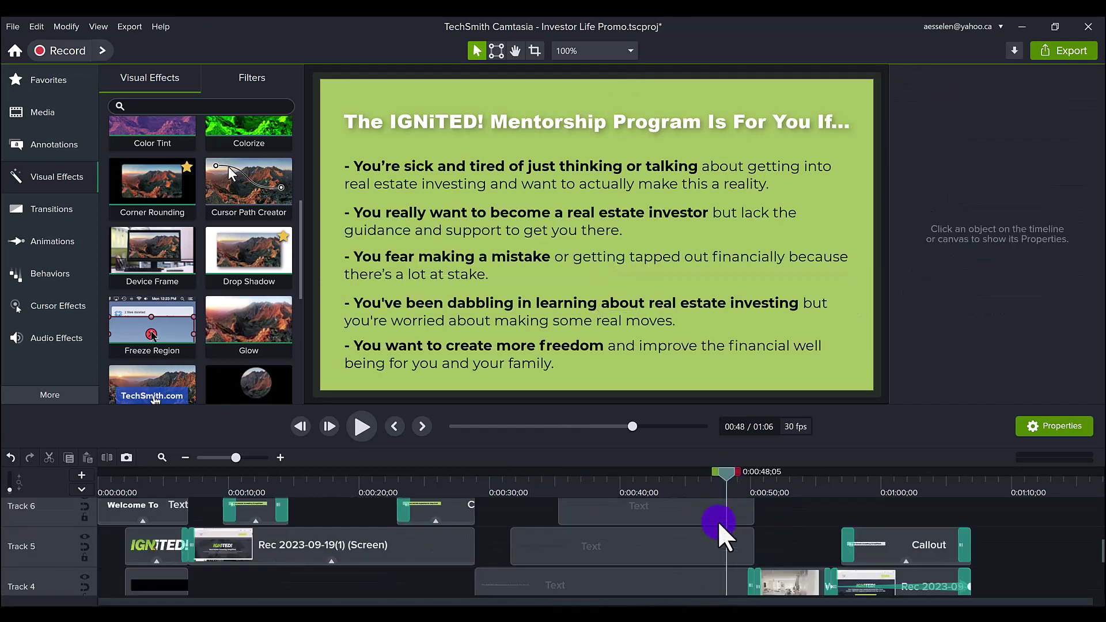
pyautogui.scroll(-2, 718, 521)
pyautogui.click(761, 474)
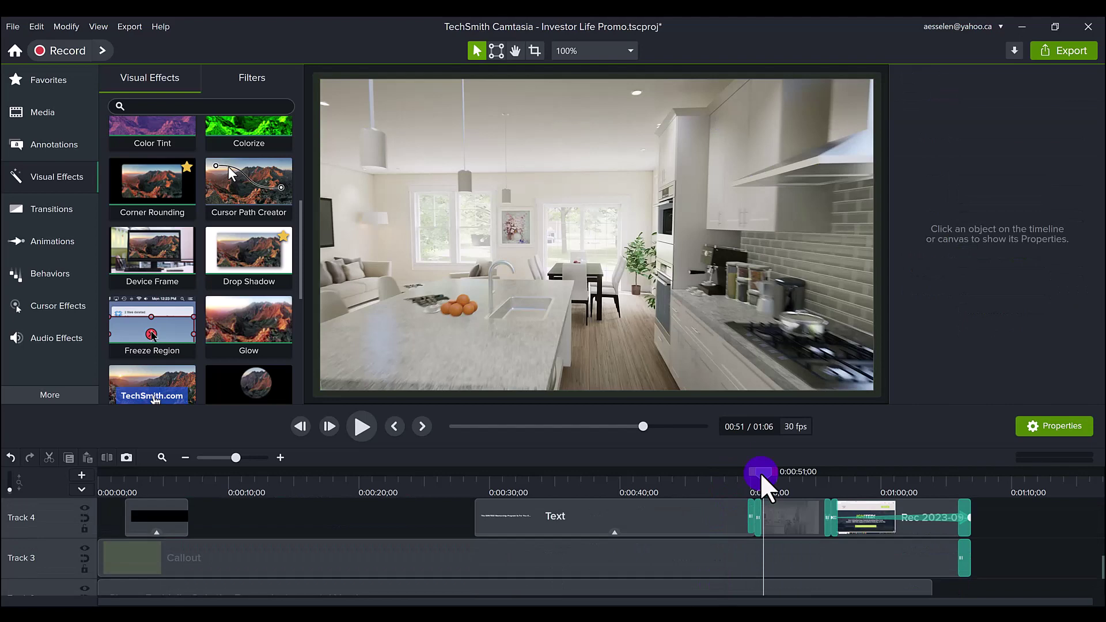
pyautogui.moveTo(760, 472); pyautogui.dragTo(806, 472)
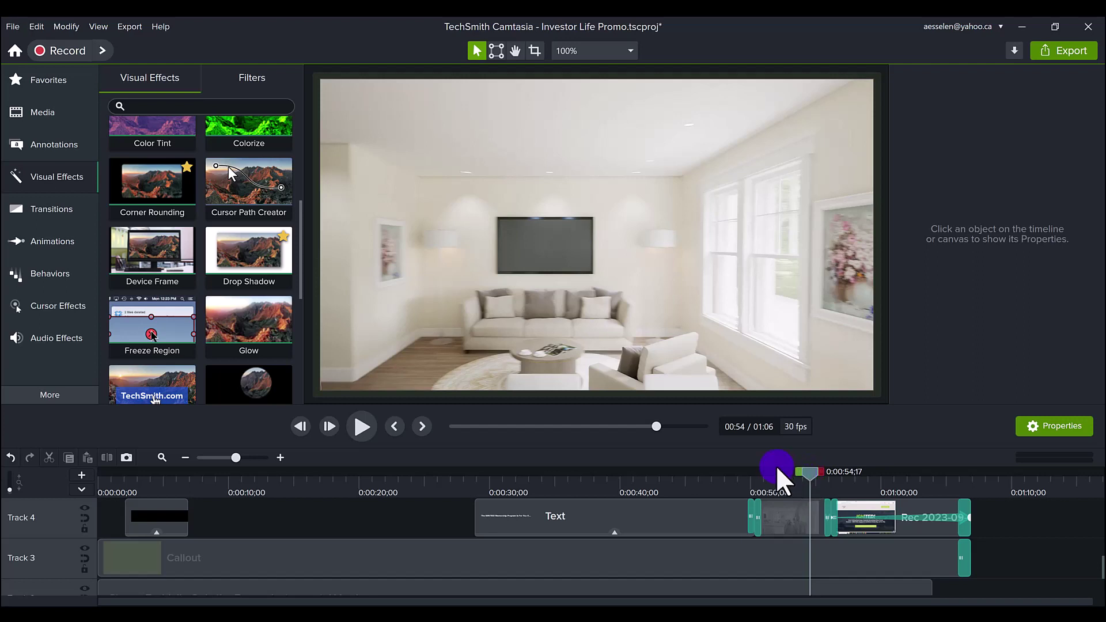
pyautogui.moveTo(755, 474); pyautogui.dragTo(811, 461)
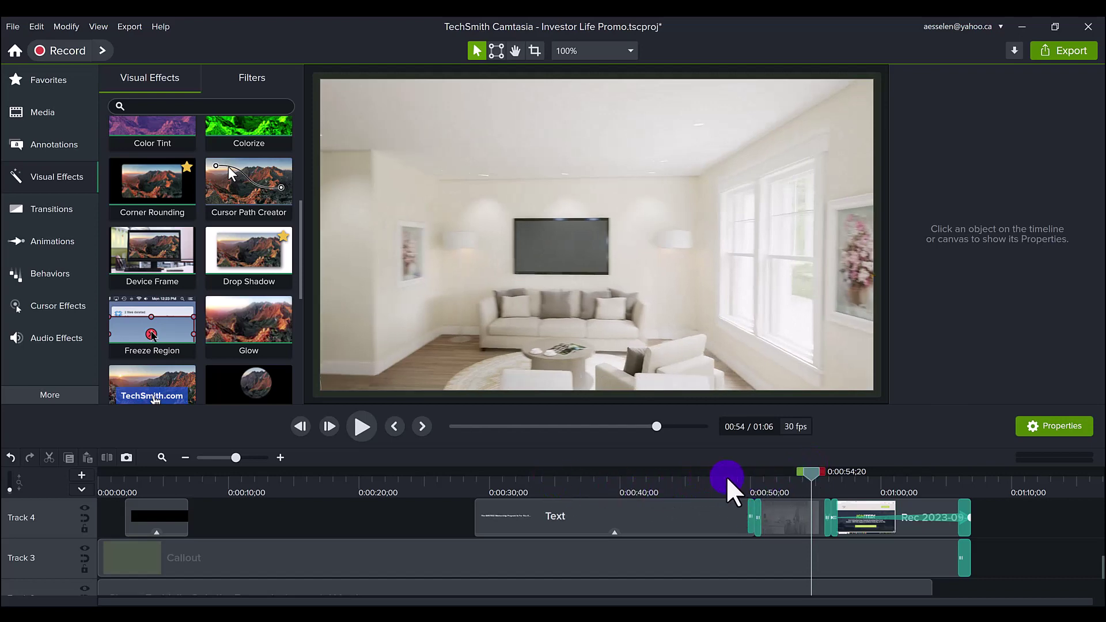
pyautogui.moveTo(727, 476); pyautogui.dragTo(720, 480)
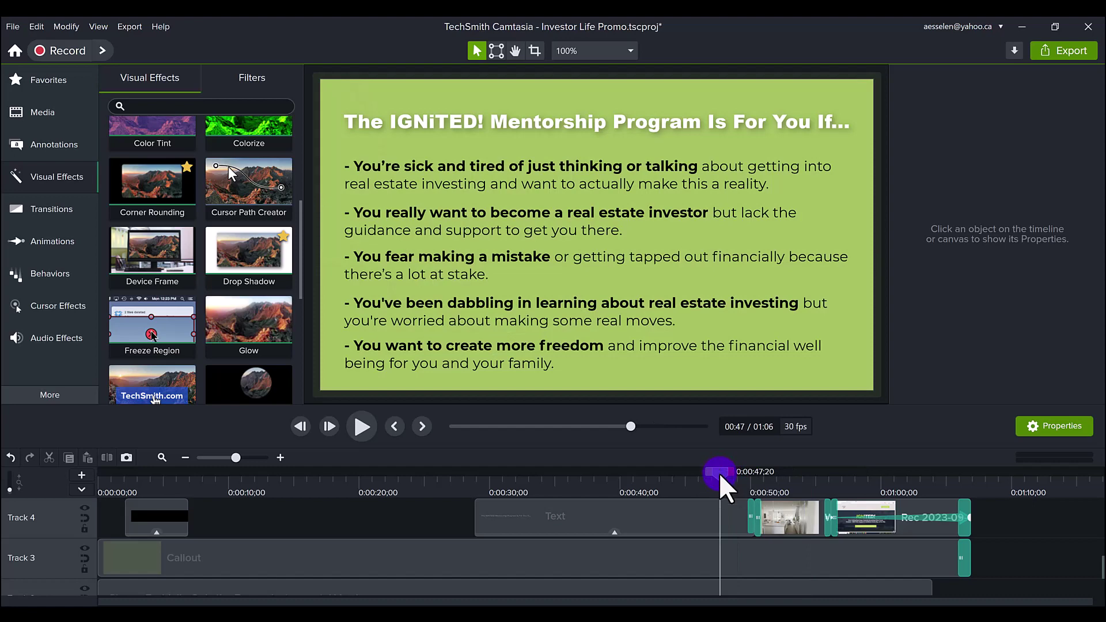
pyautogui.moveTo(719, 472); pyautogui.dragTo(771, 480)
pyautogui.scroll(-2, 779, 538)
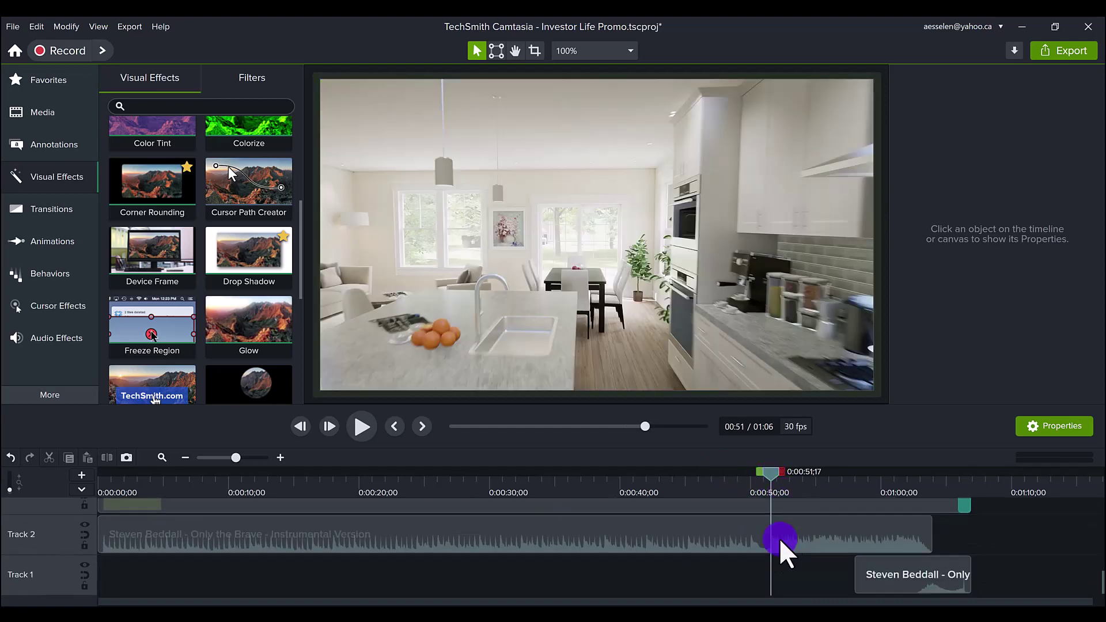
pyautogui.scroll(2, 839, 549)
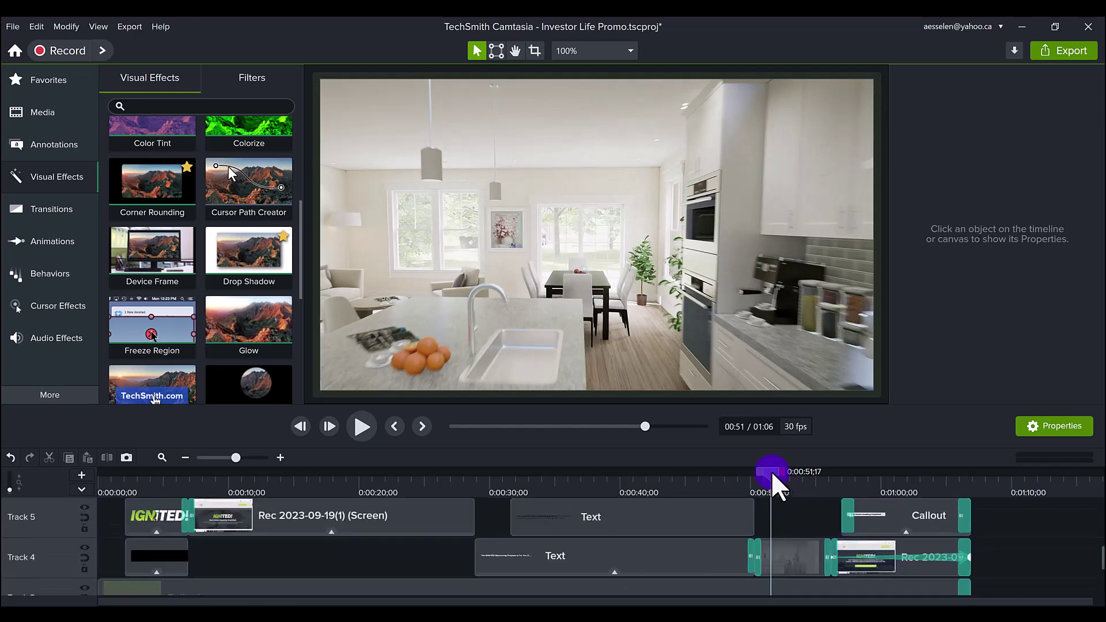
# Scrub the preview from about 0:53 to 1:04 and toward the very end.
pyautogui.moveTo(776, 471); pyautogui.dragTo(903, 470)
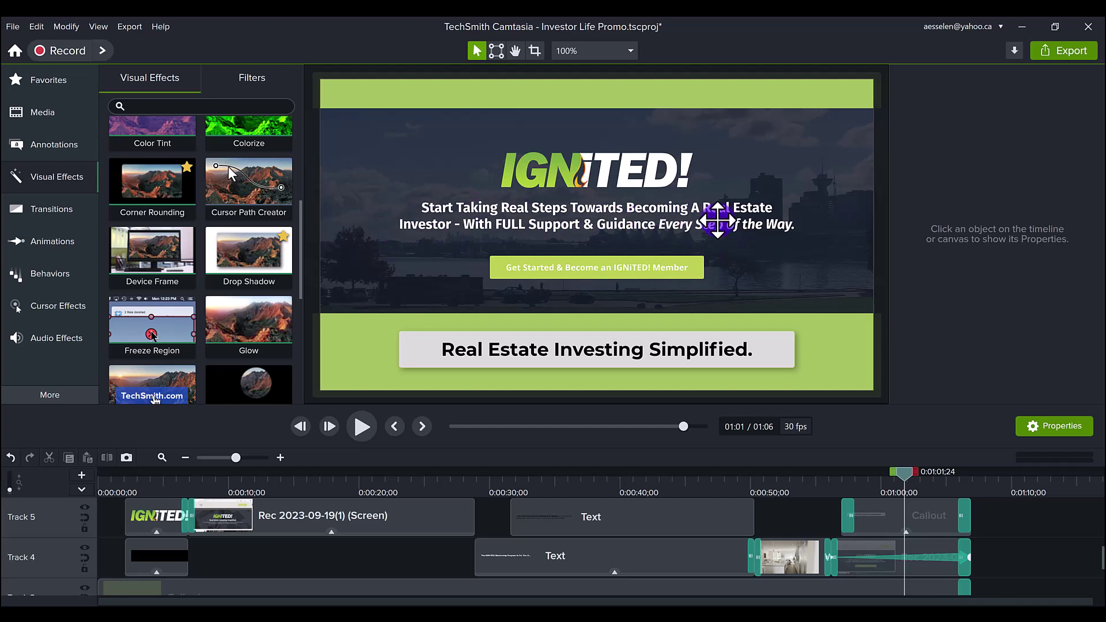
pyautogui.click(934, 485)
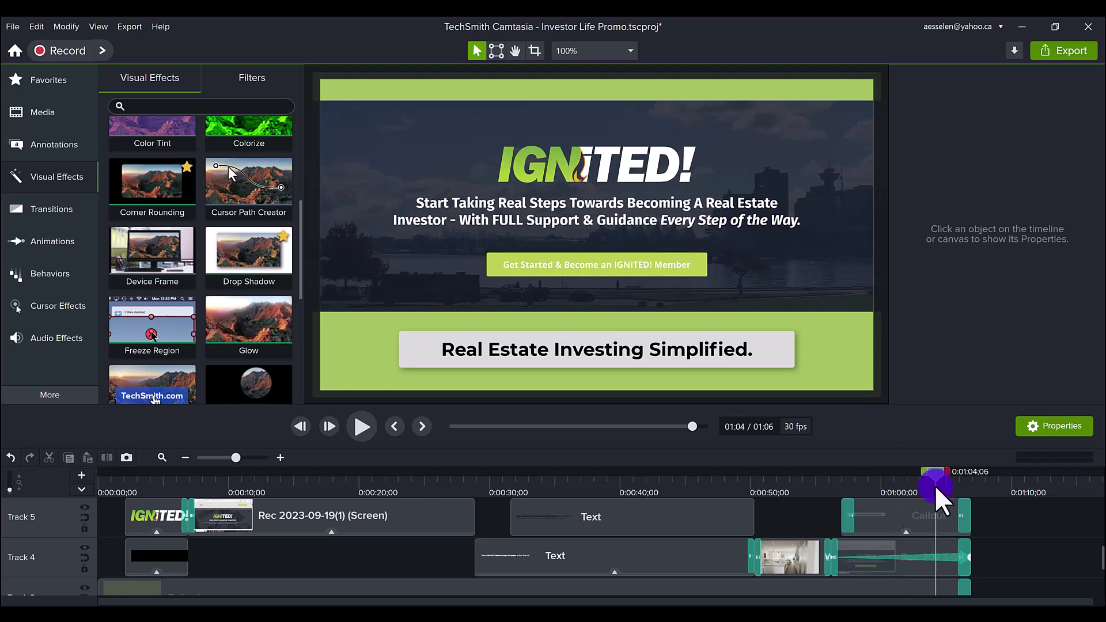
pyautogui.moveTo(934, 485); pyautogui.dragTo(984, 503)
pyautogui.scroll(-3, 980, 520)
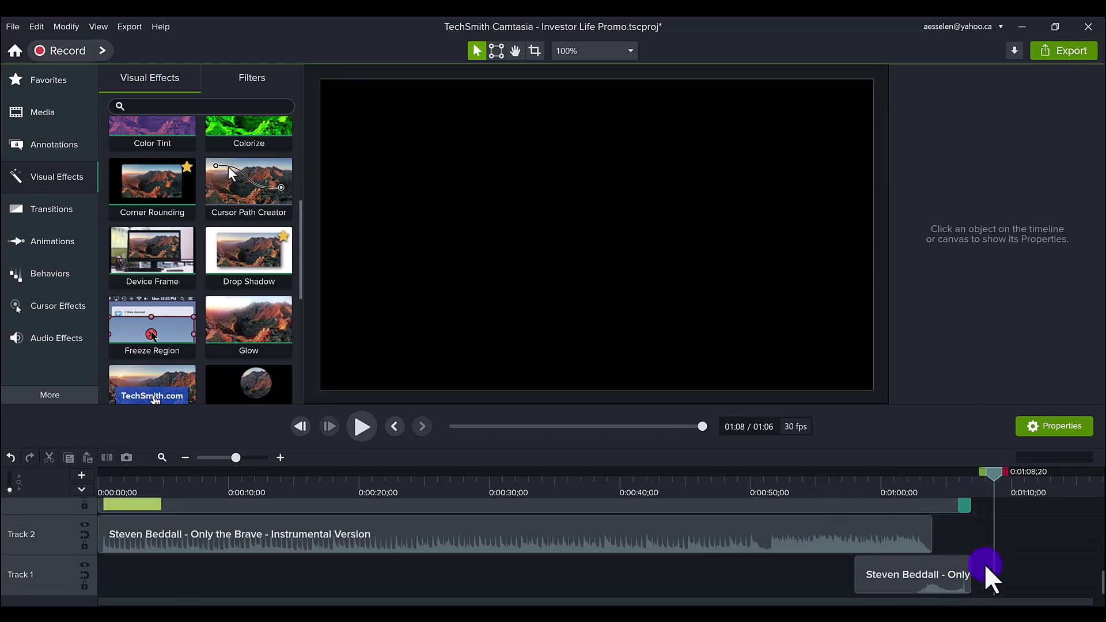
pyautogui.scroll(2, 875, 542)
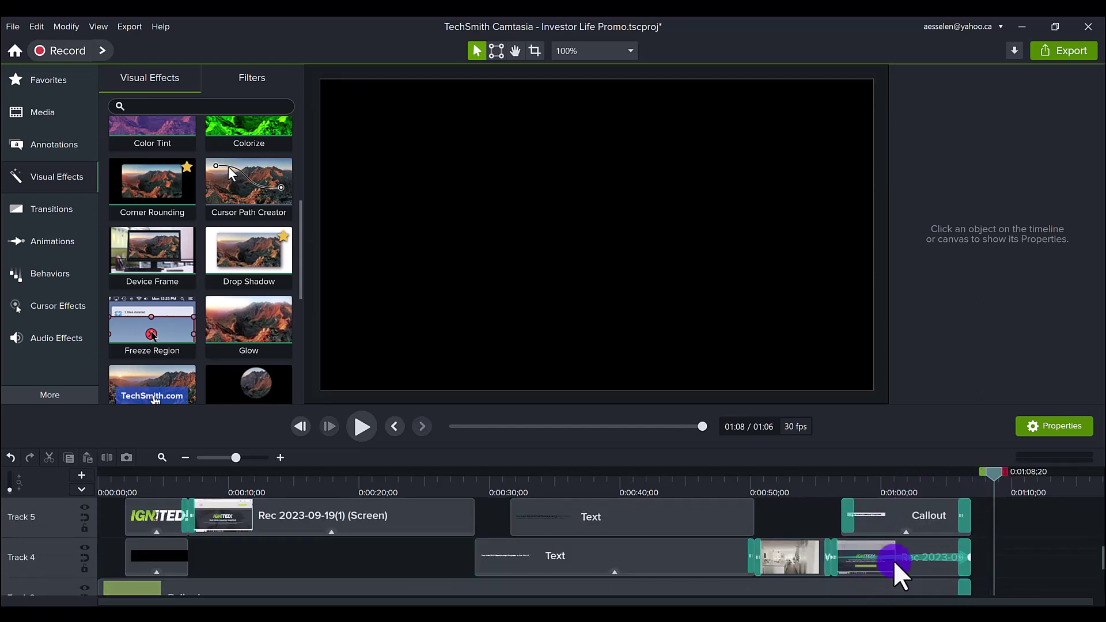
# Scrub back to about 0:57, past the end, then settle on the closing IGNiTED slide.
pyautogui.moveTo(834, 466); pyautogui.dragTo(876, 469)
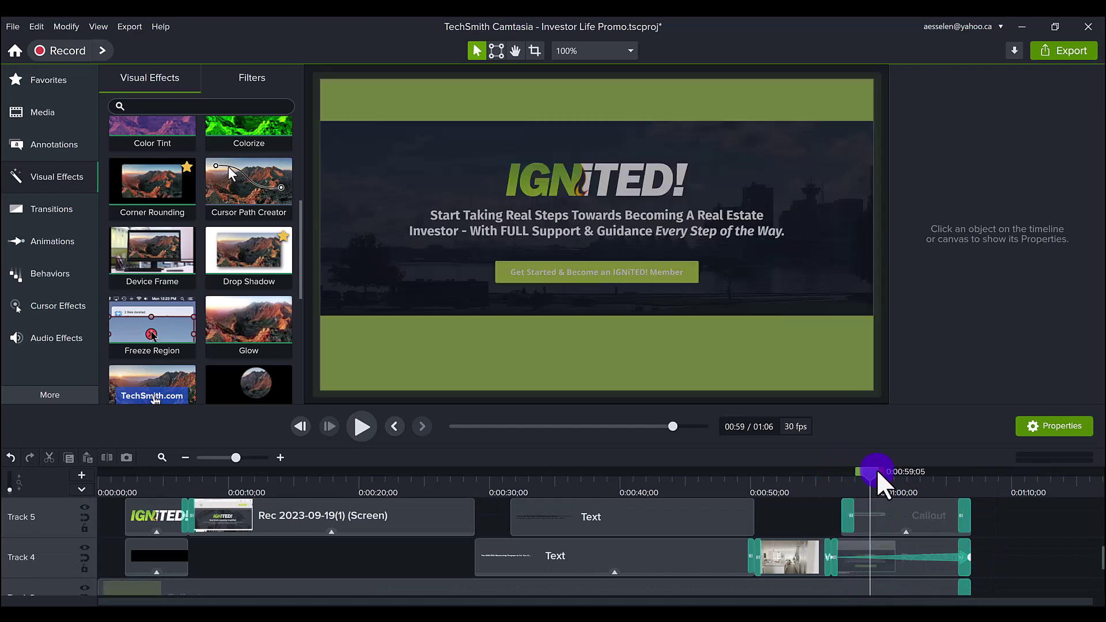
pyautogui.click(979, 480)
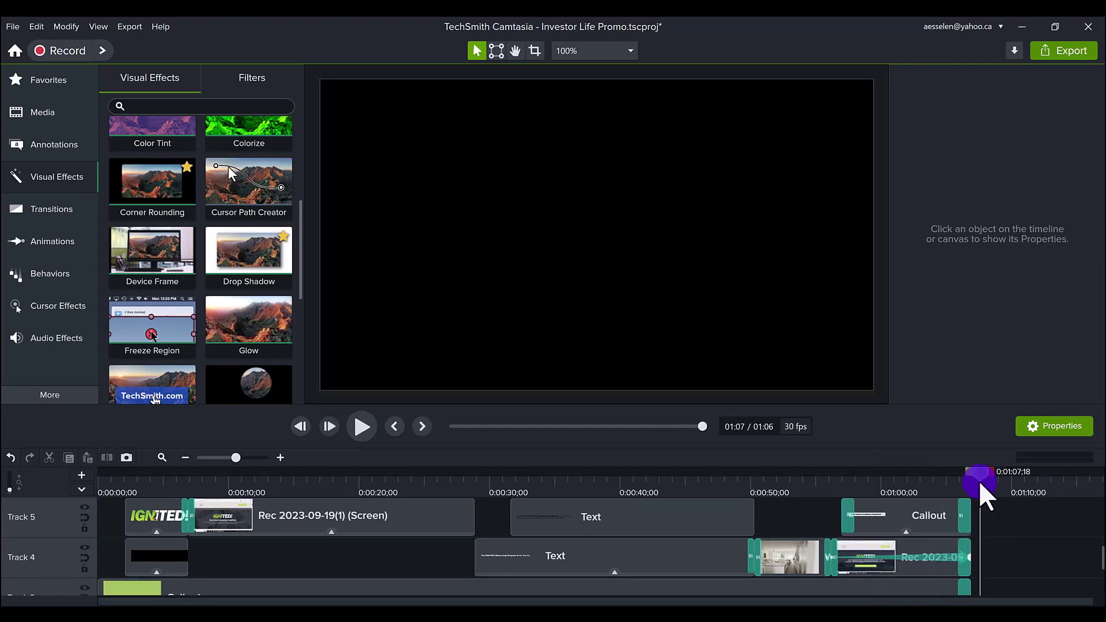
pyautogui.scroll(3, 760, 538)
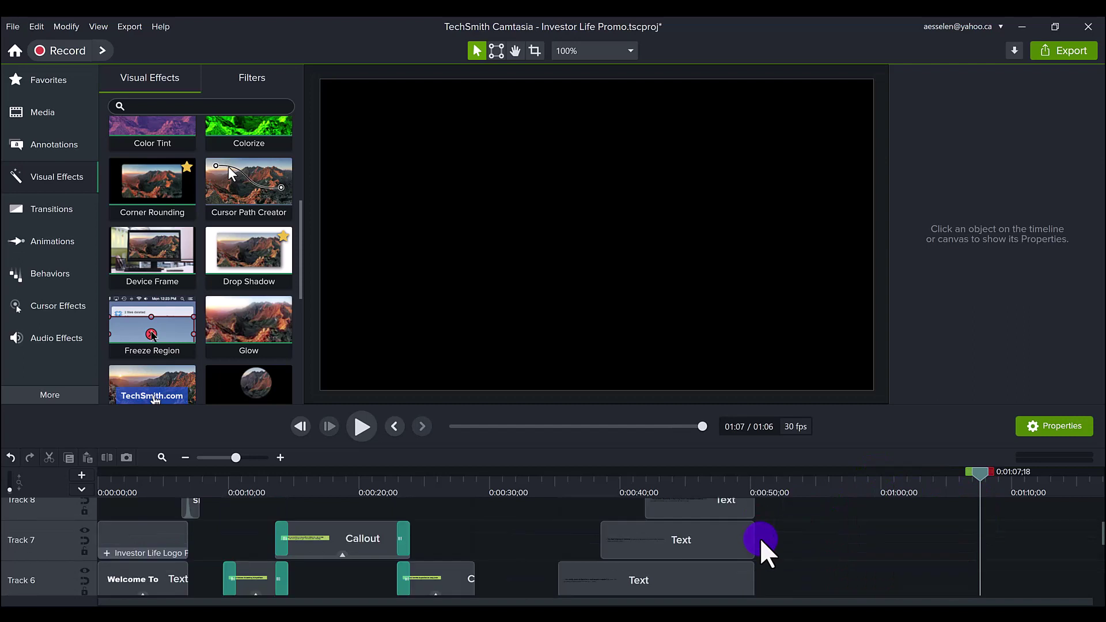
pyautogui.scroll(-5, 760, 538)
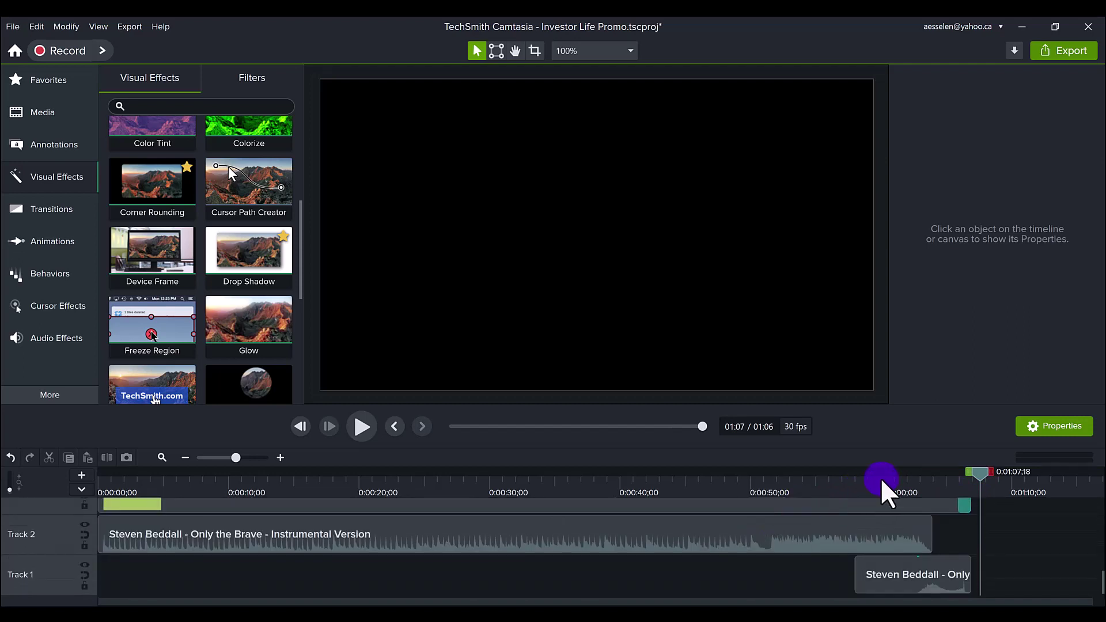
pyautogui.click(892, 479)
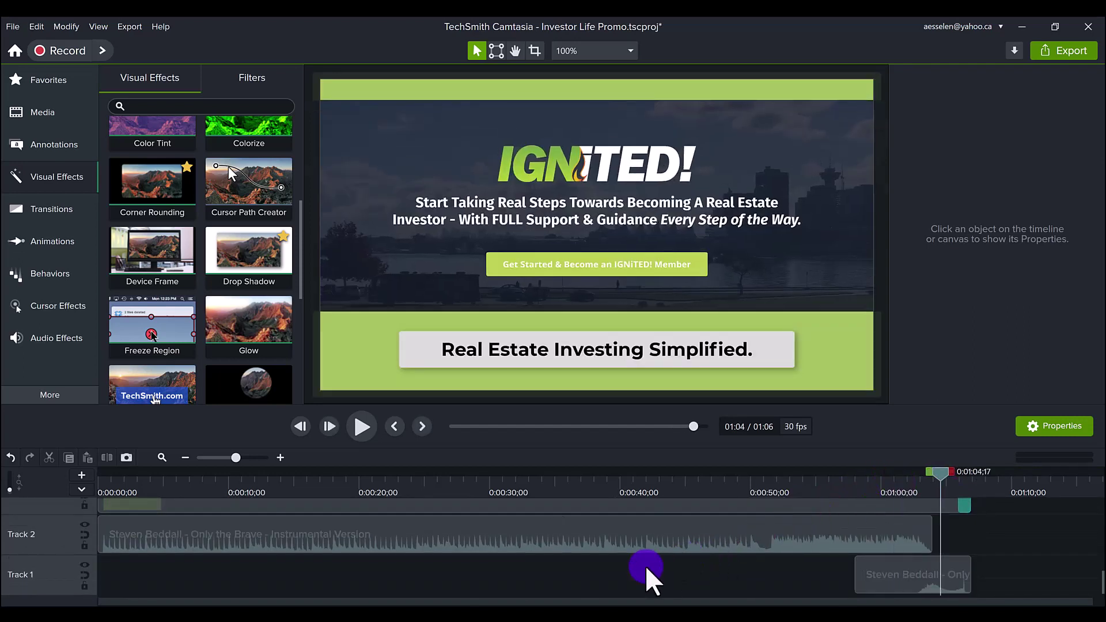
pyautogui.scroll(3, 461, 597)
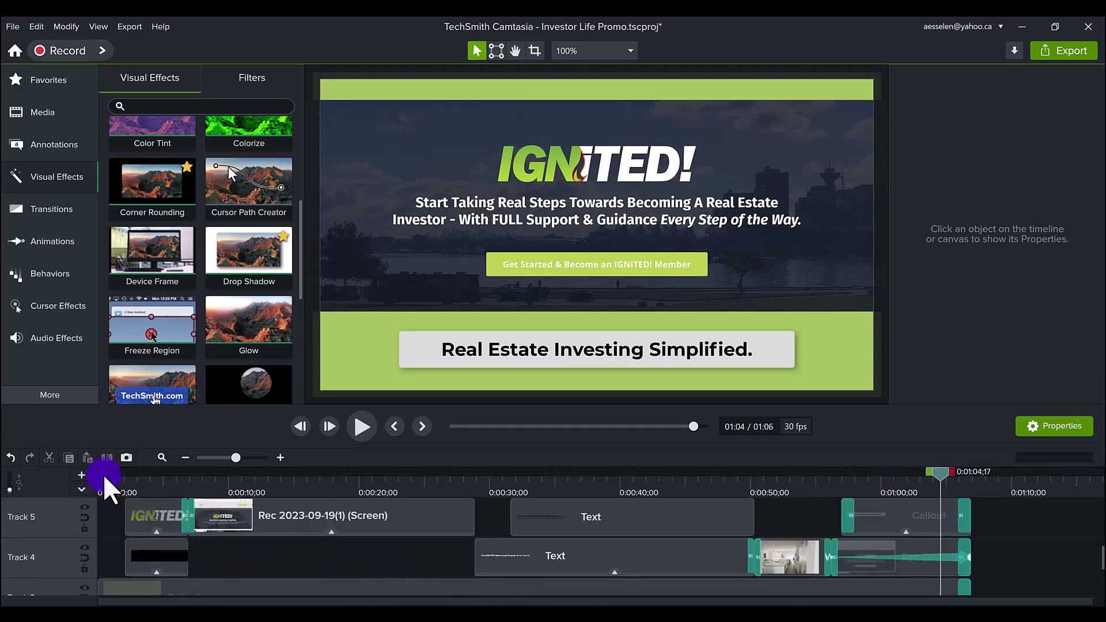
pyautogui.moveTo(139, 489); pyautogui.dragTo(155, 488)
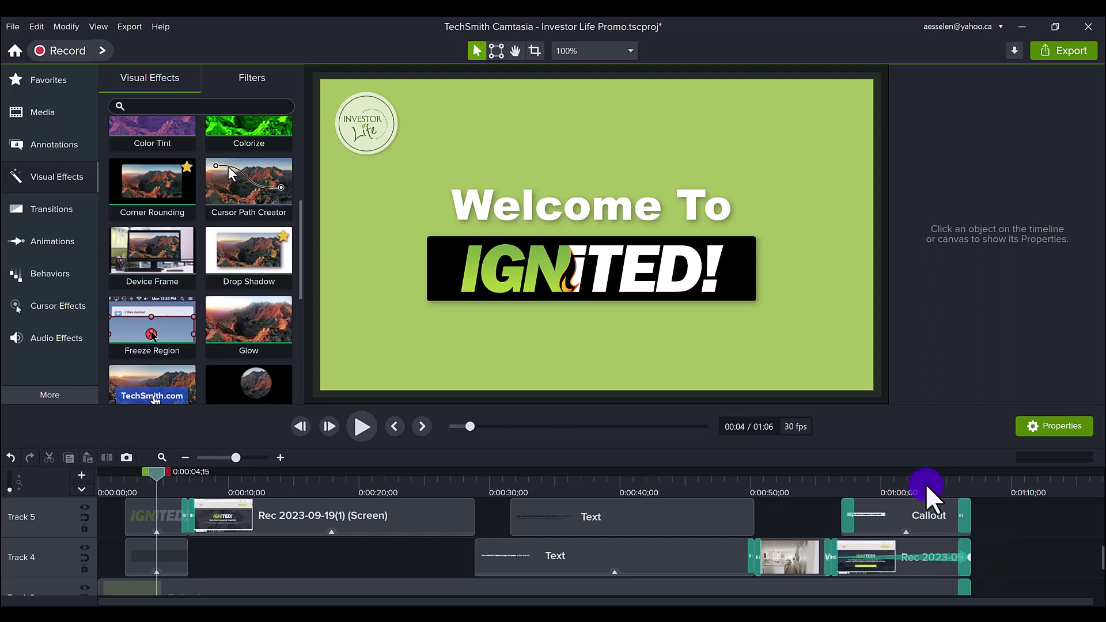
pyautogui.scroll(1, 790, 511)
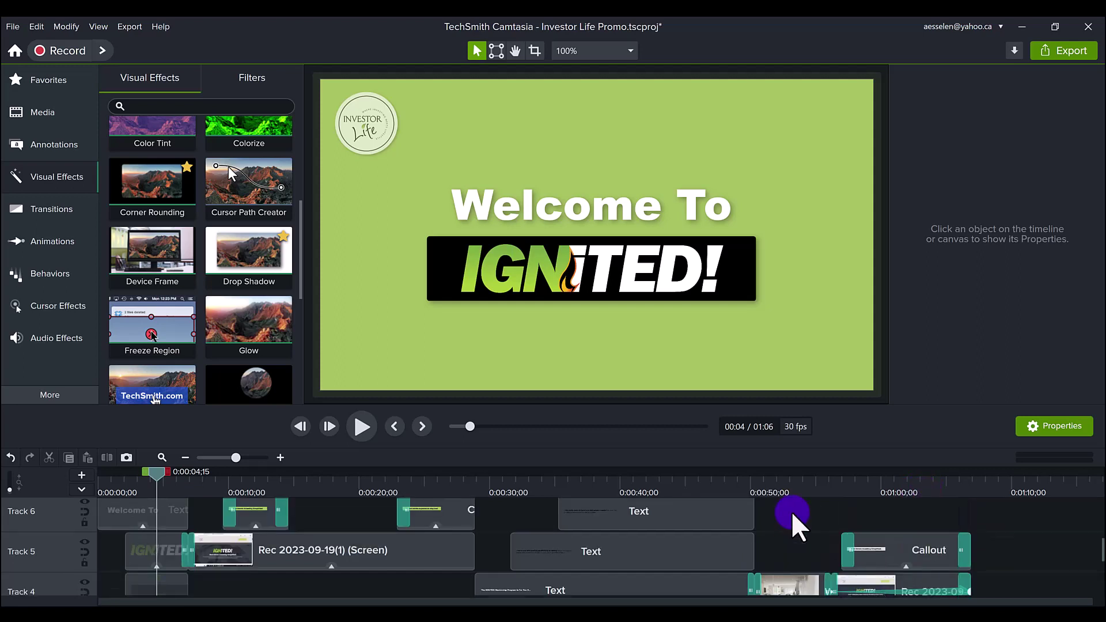
pyautogui.scroll(1, 791, 510)
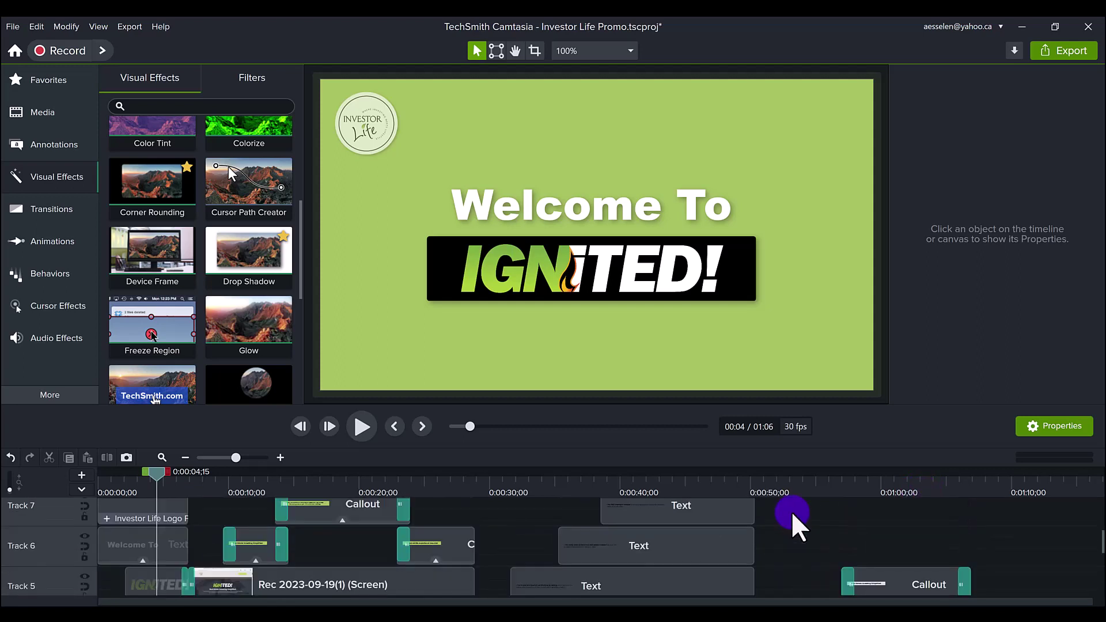
pyautogui.scroll(-3, 790, 511)
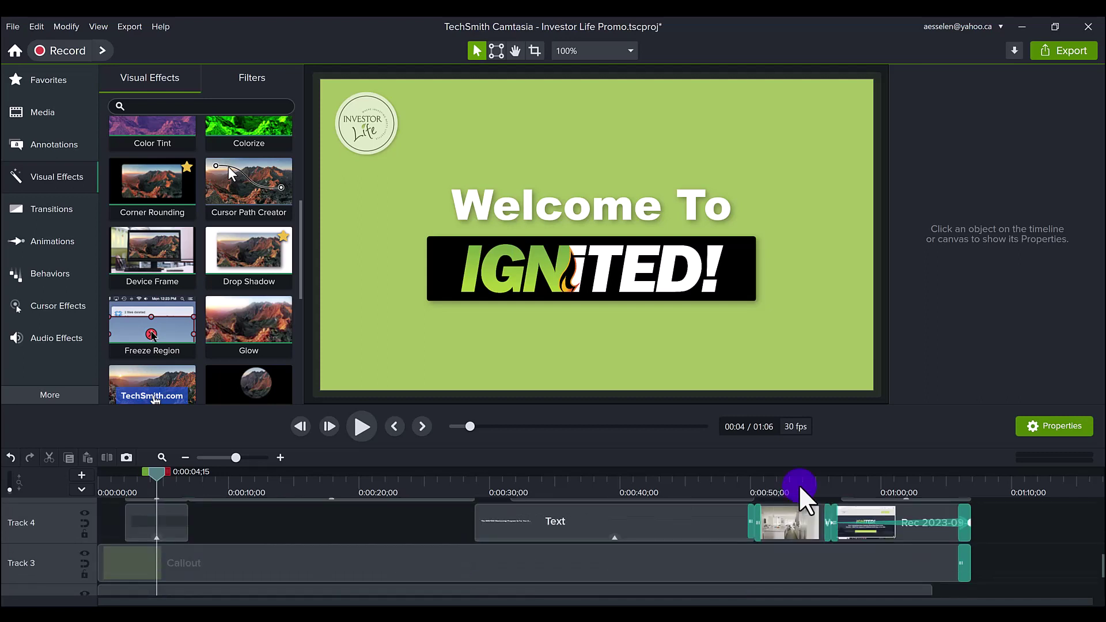
pyautogui.click(799, 486)
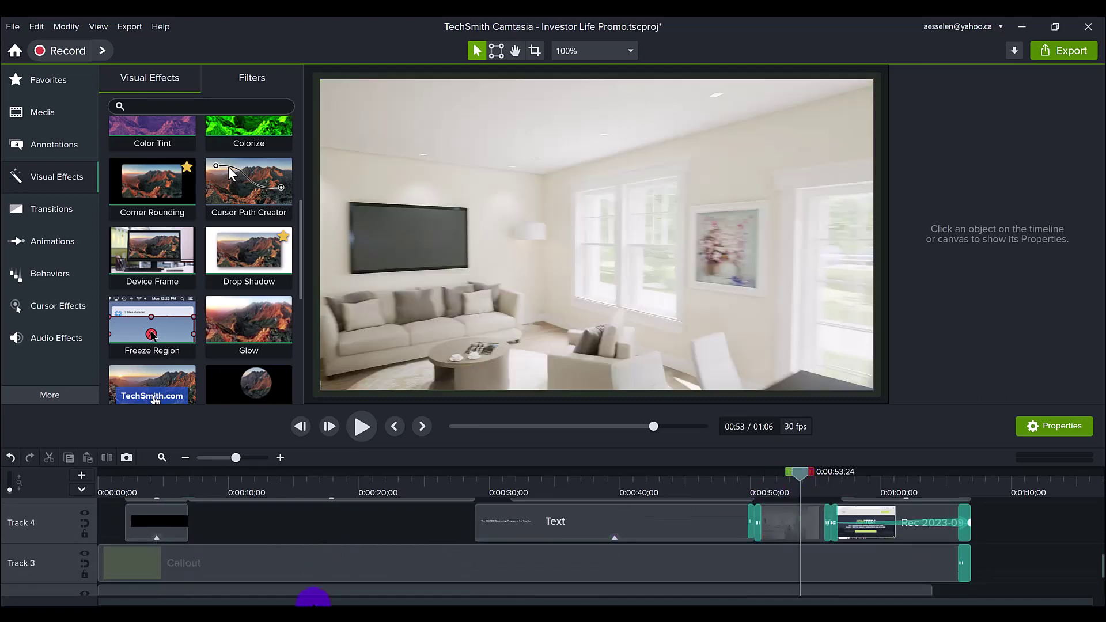
pyautogui.moveTo(347, 568)
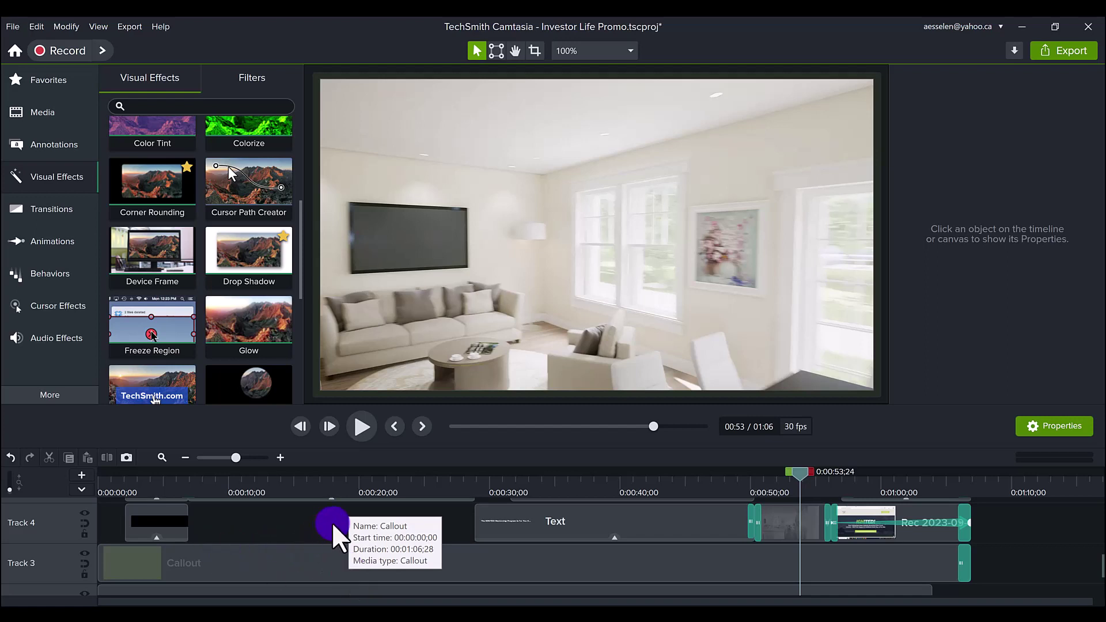
pyautogui.scroll(5, 332, 522)
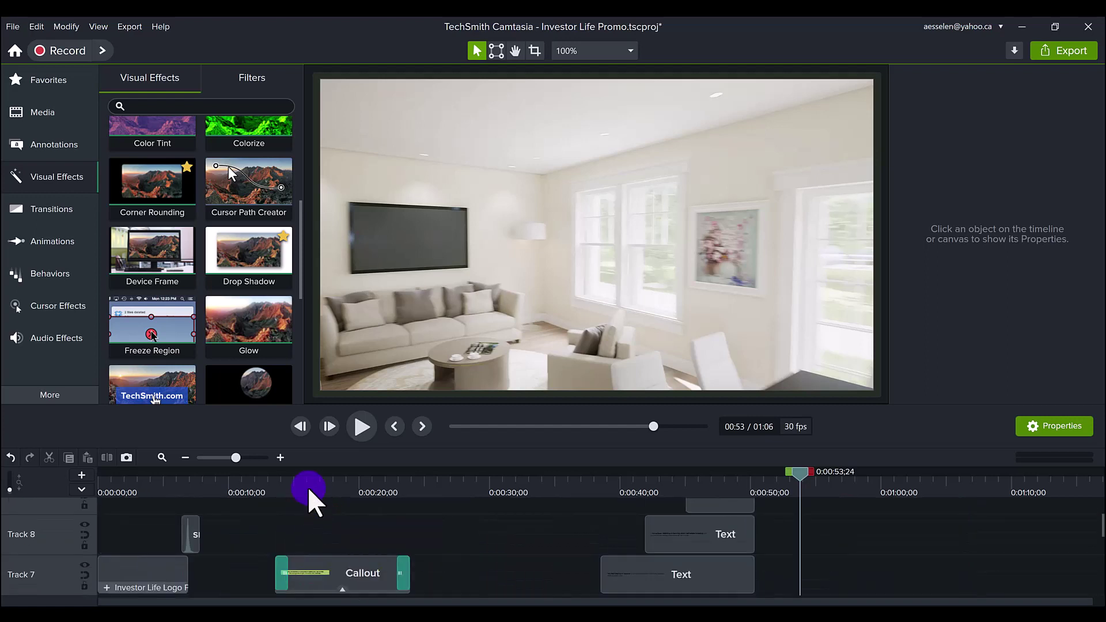
pyautogui.scroll(-3, 308, 519)
pyautogui.click(868, 479)
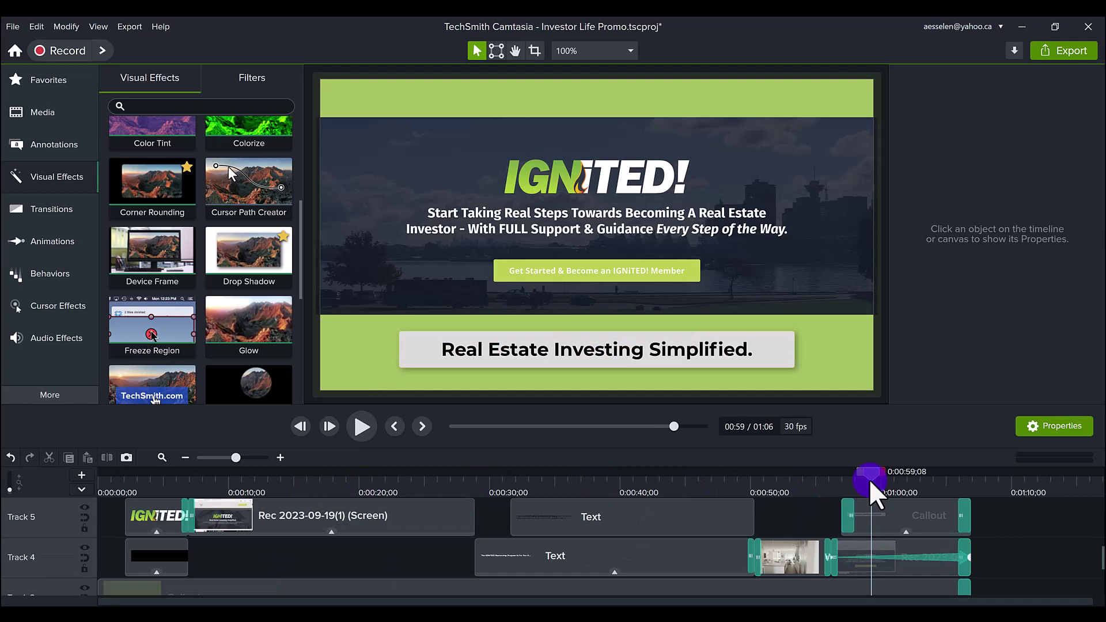